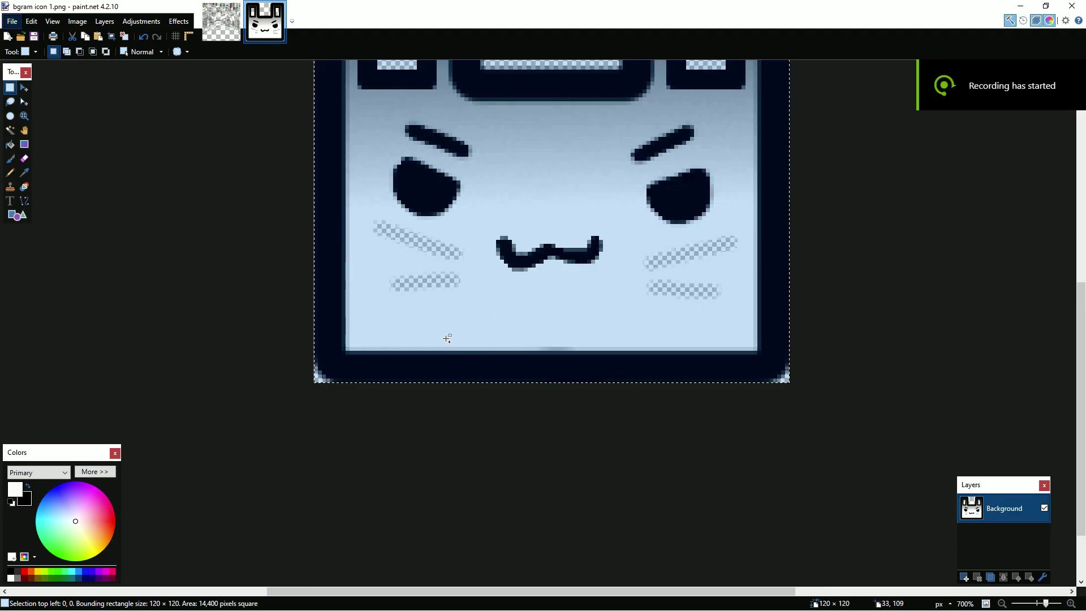
pyautogui.scroll(-4, 447, 338)
# Step: Open the New Image dialog and cancel it, staying on the 'bgram icon 1.png' image
pyautogui.click(12, 21)
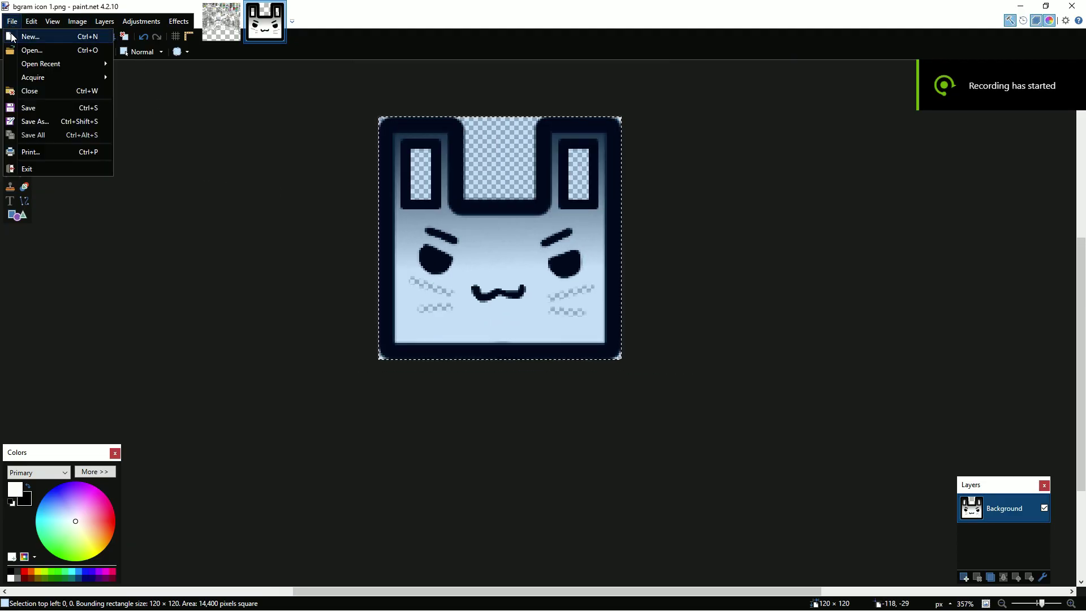
pyautogui.click(26, 35)
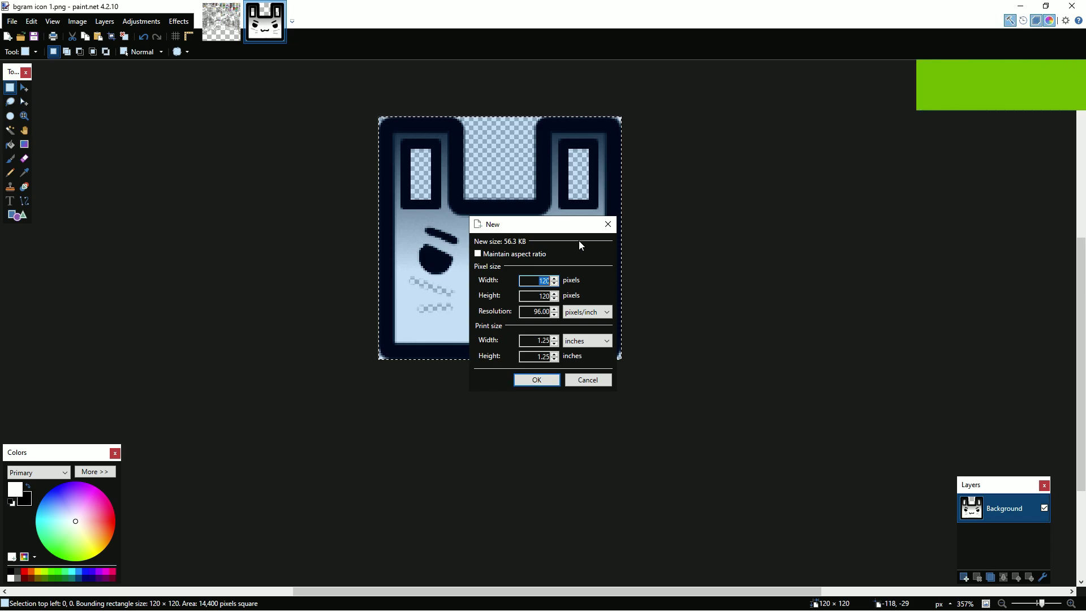
pyautogui.press('Escape')
pyautogui.scroll(5, 398, 225)
pyautogui.scroll(-4, 418, 249)
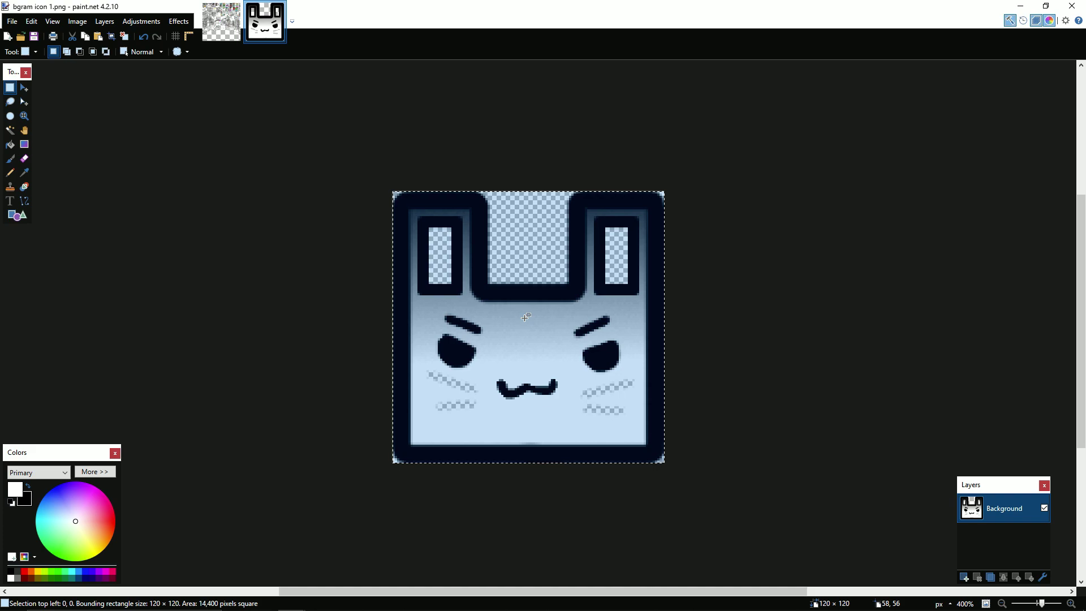
# Step: Create a new 120×120 image and clear it to transparency
pyautogui.click(229, 38)
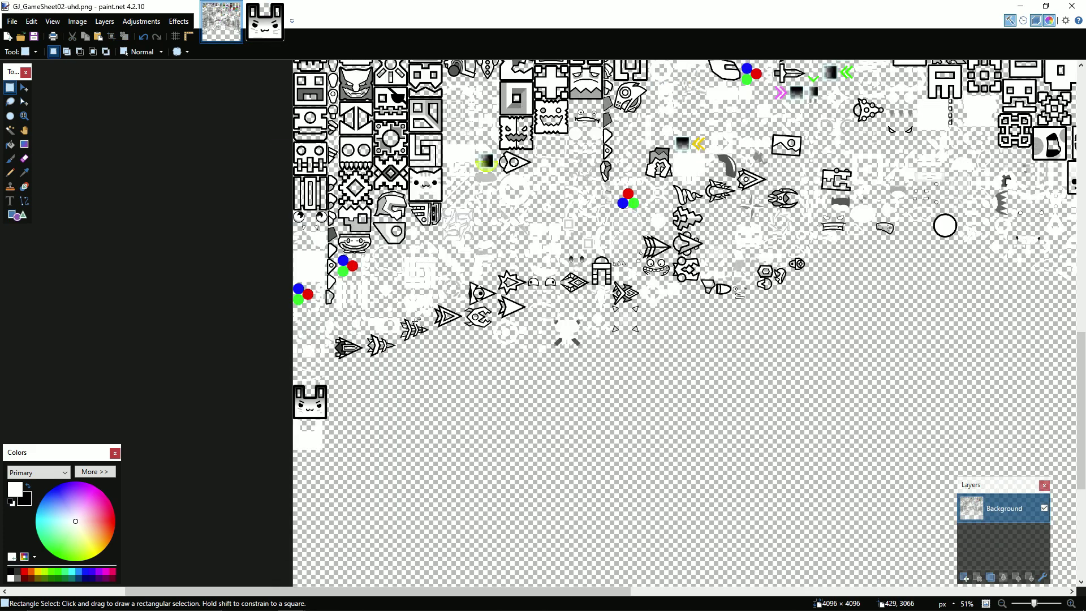
pyautogui.scroll(4, 383, 338)
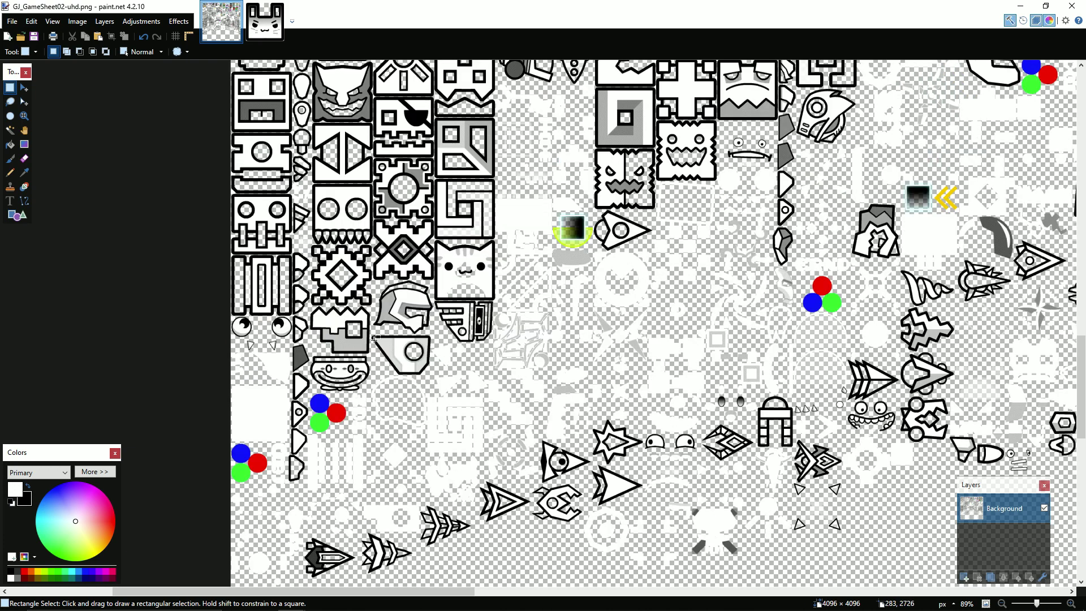
pyautogui.click(12, 21)
pyautogui.click(25, 33)
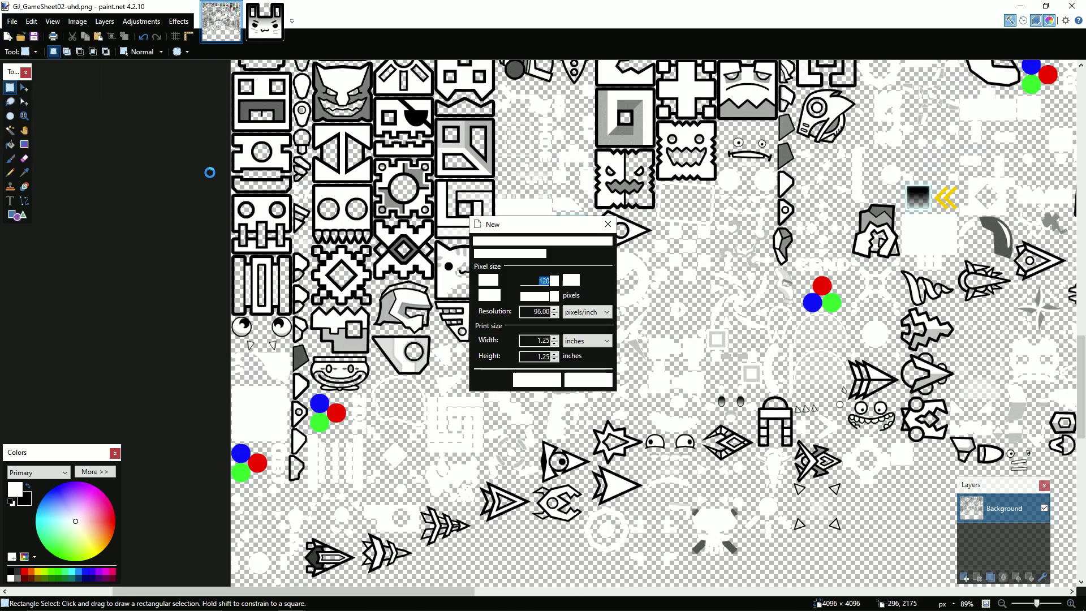
pyautogui.click(530, 381)
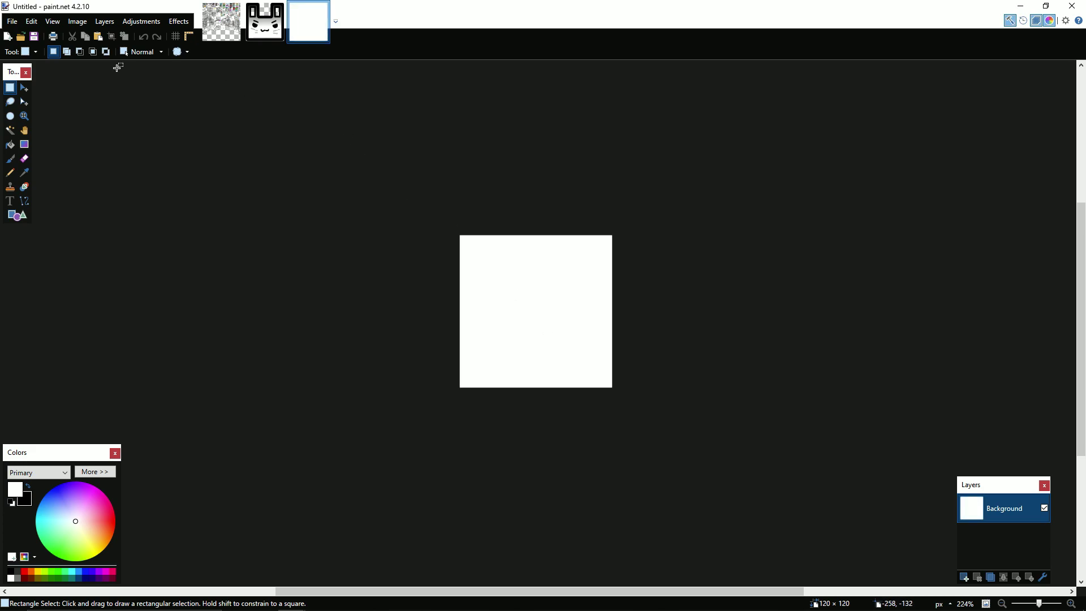
pyautogui.hotkey('ctrl', 'a')
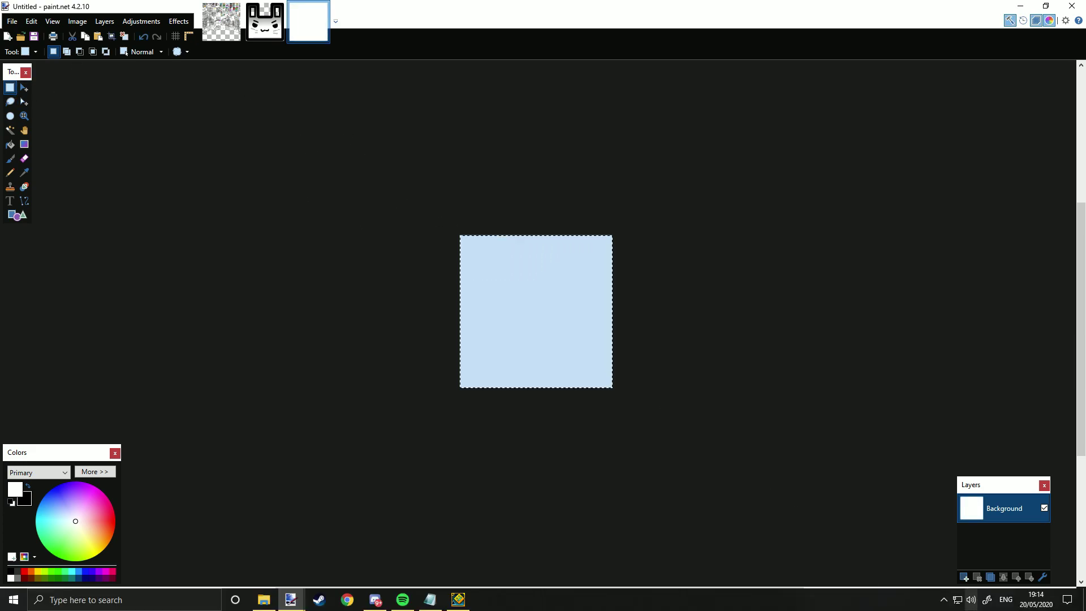
pyautogui.press('Delete')
# Step: Paint a black square outline using the Paintbrush at width 4
pyautogui.click(28, 488)
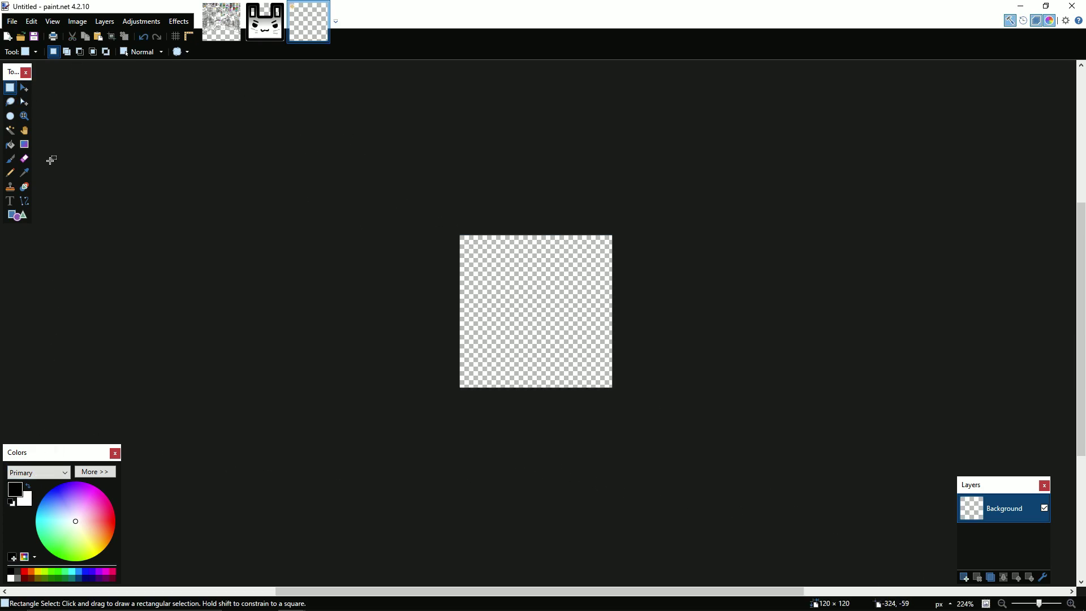
pyautogui.click(10, 172)
pyautogui.click(10, 159)
pyautogui.scroll(4, 567, 315)
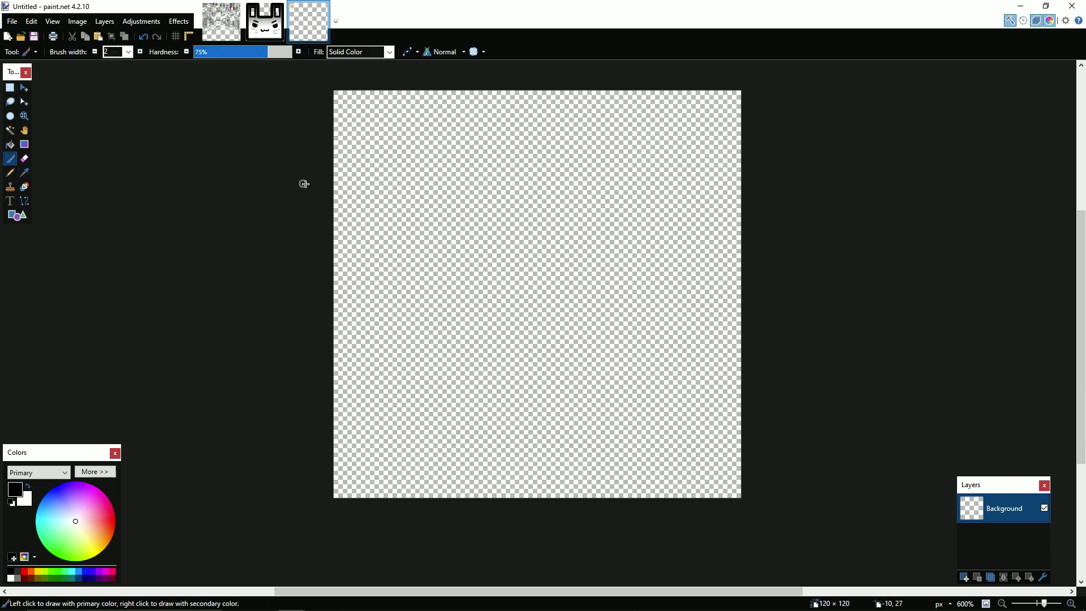
pyautogui.click(139, 52)
pyautogui.click(139, 52)
pyautogui.scroll(-4, 383, 232)
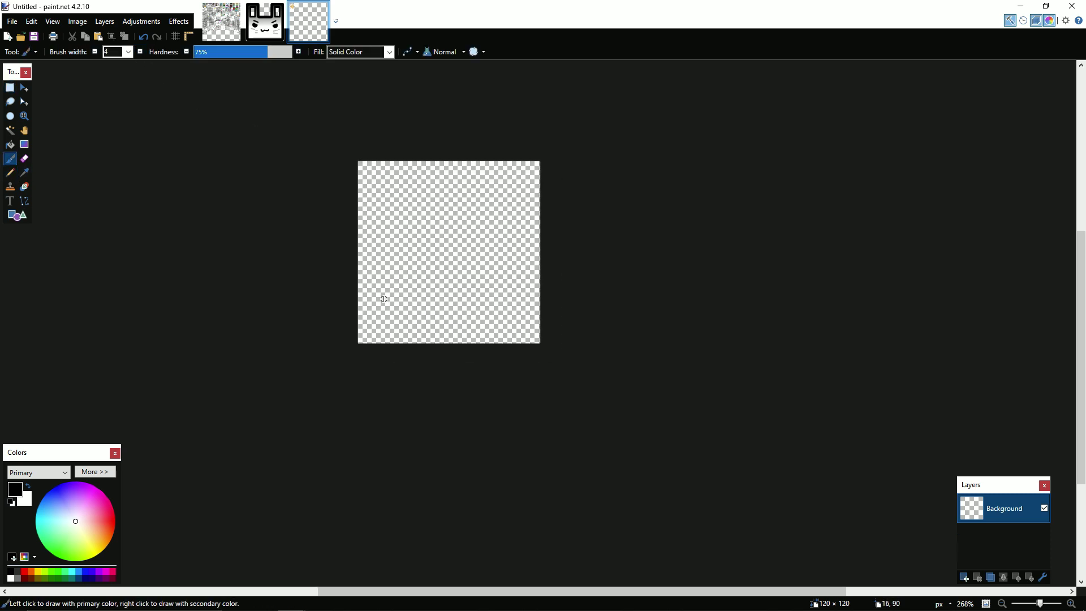
pyautogui.moveTo(389, 301)
pyautogui.mouseDown()
pyautogui.moveTo(393, 227)
pyautogui.moveTo(410, 214)
pyautogui.moveTo(485, 220)
pyautogui.moveTo(488, 305)
pyautogui.moveTo(395, 302)
pyautogui.mouseUp()
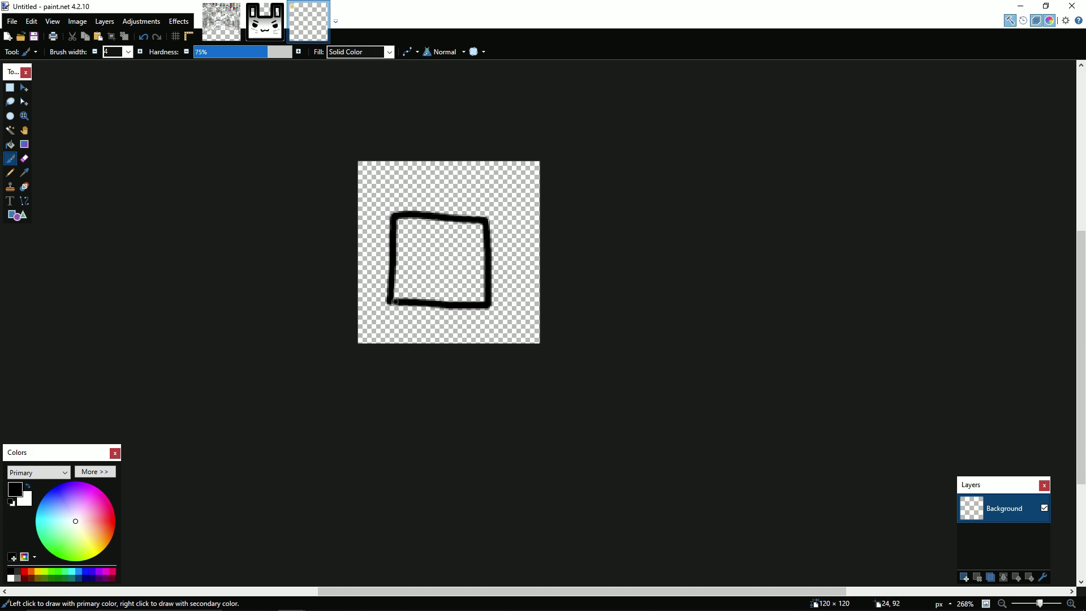
pyautogui.scroll(-2, 424, 249)
pyautogui.scroll(7, 376, 199)
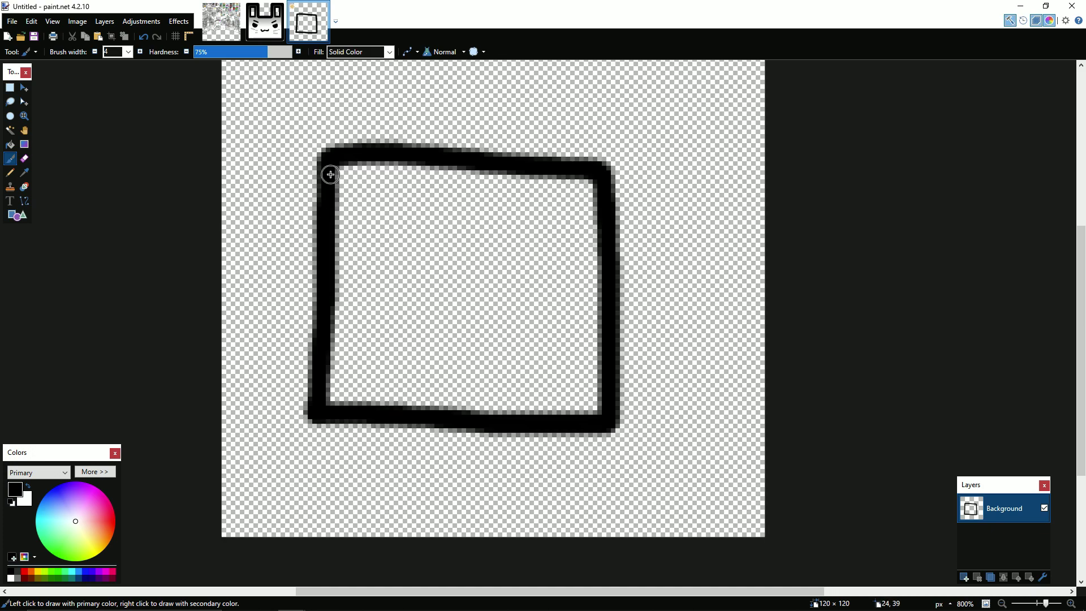
pyautogui.scroll(-5, 336, 158)
pyautogui.scroll(2, 760, 527)
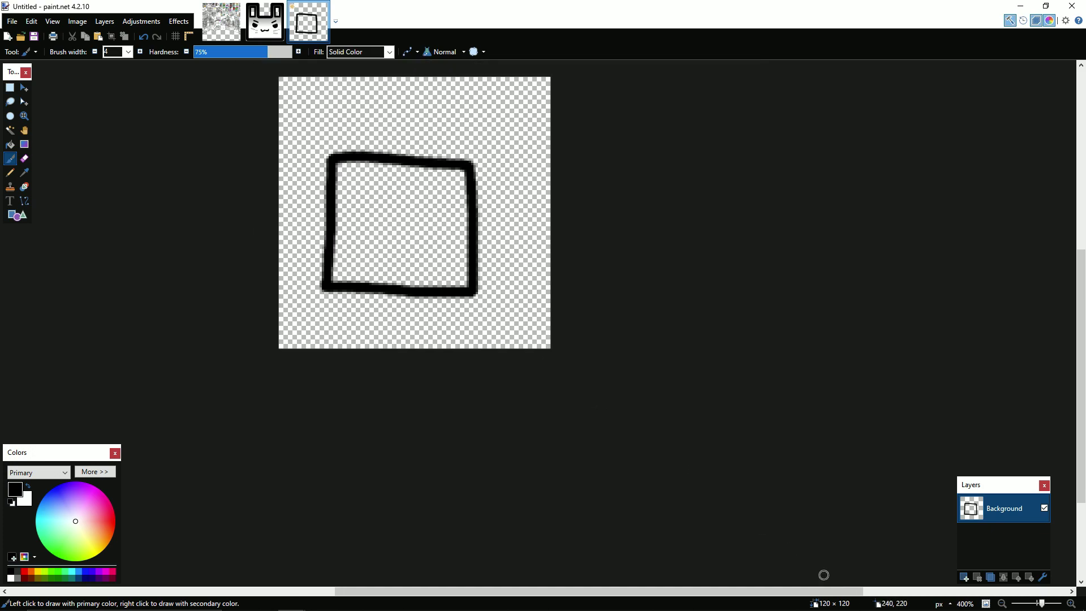
# Step: Add Layer 2 and fill it entirely with blue using the Paint Bucket
pyautogui.click(966, 578)
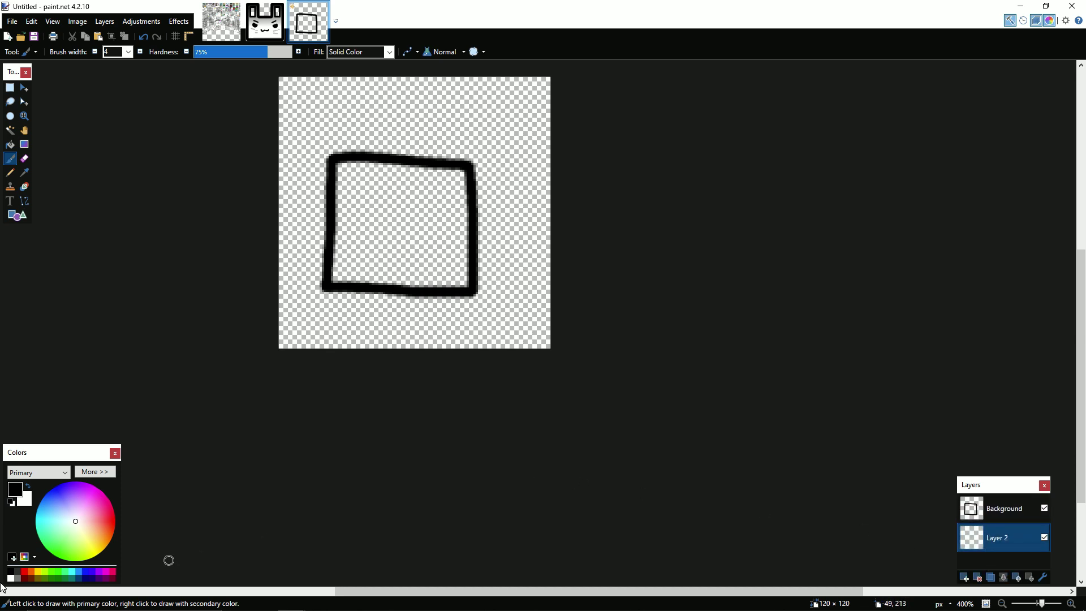
pyautogui.click(79, 580)
pyautogui.click(11, 145)
pyautogui.click(365, 214)
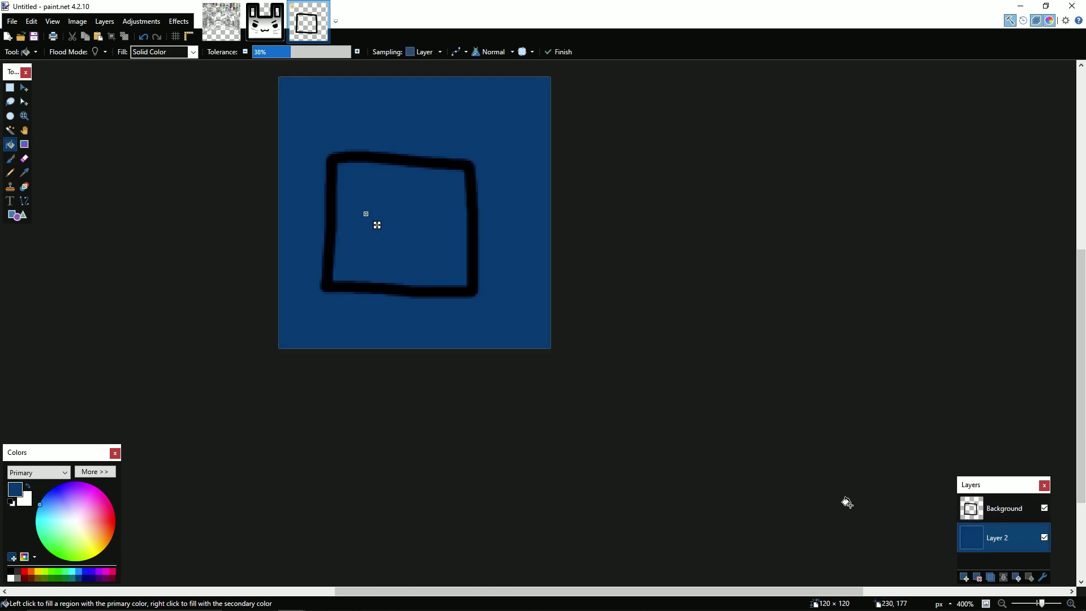
# Step: Make the Background layer active and reset the primary colour to black
pyautogui.click(1026, 517)
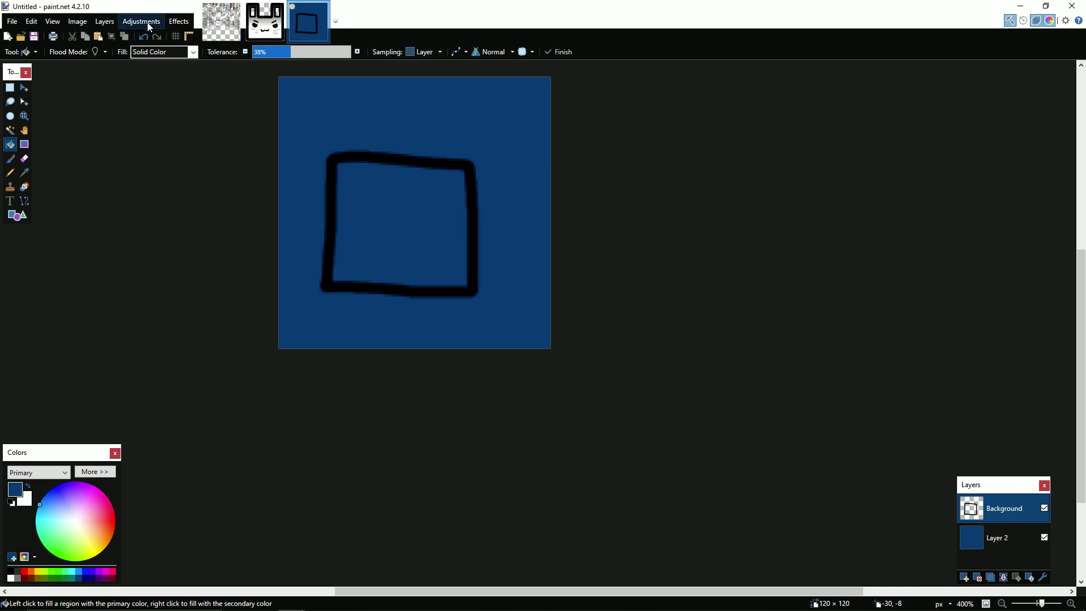
pyautogui.scroll(1, 324, 273)
pyautogui.scroll(1, 580, 304)
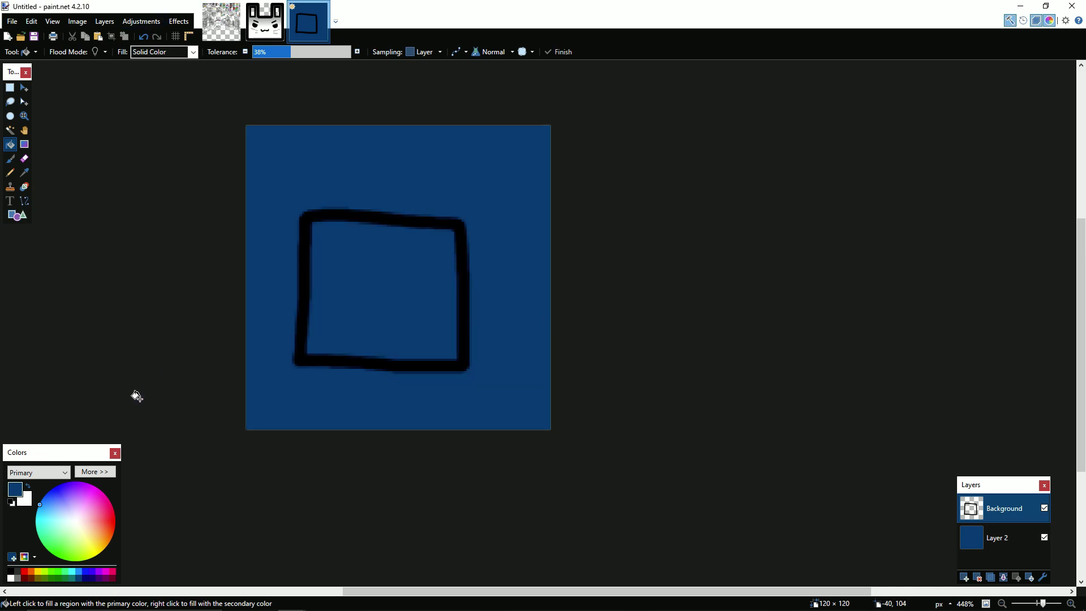
pyautogui.click(10, 572)
# Step: Apply Outline Object to the square with a white colour and width 4
pyautogui.click(179, 21)
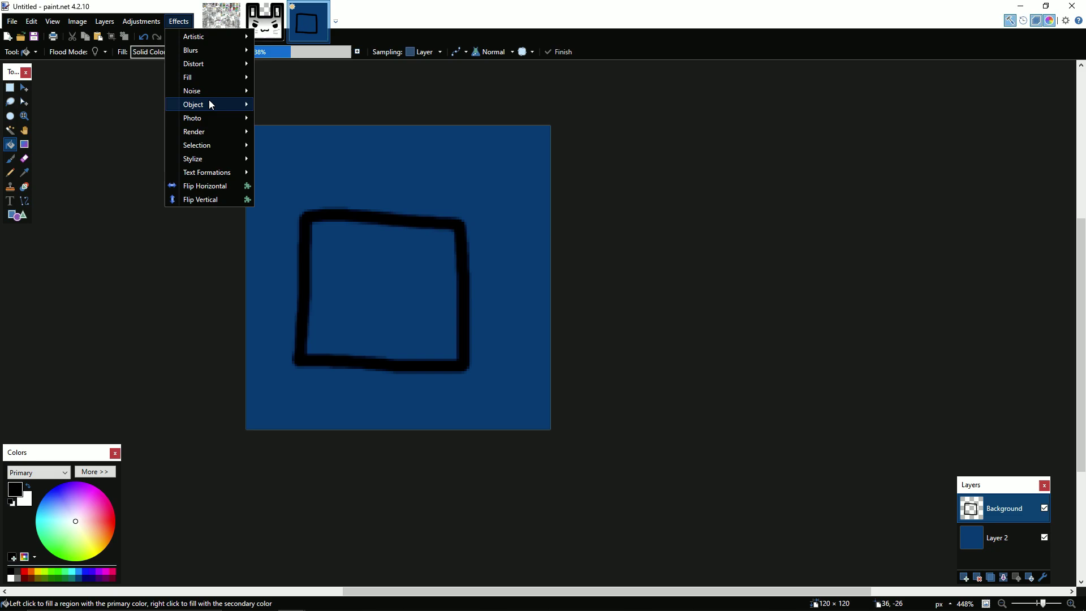
pyautogui.moveTo(210, 104)
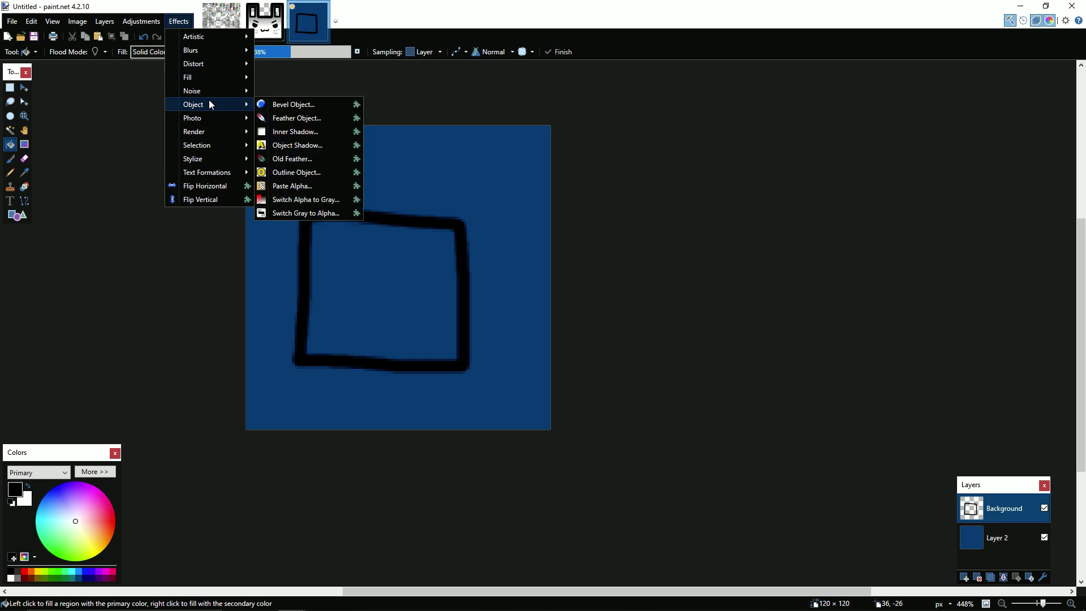
pyautogui.click(300, 173)
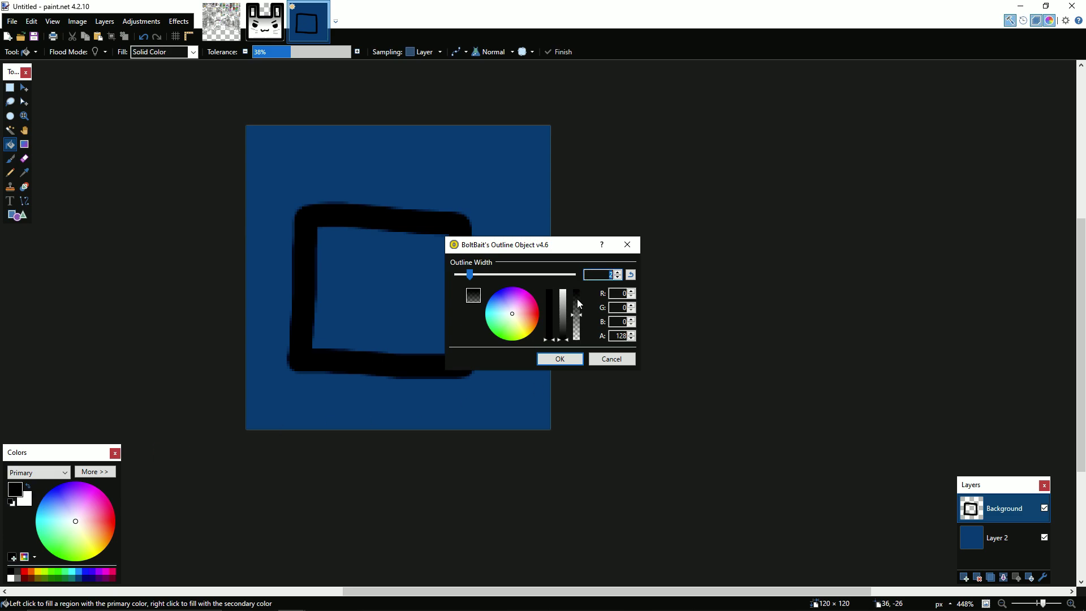
pyautogui.moveTo(564, 334); pyautogui.dragTo(563, 290)
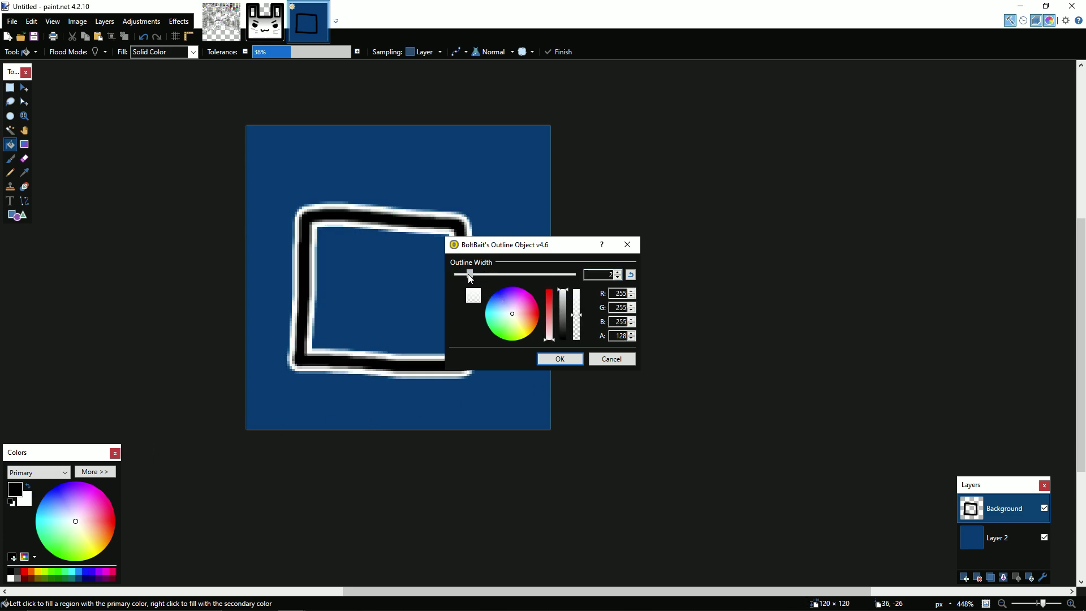
pyautogui.moveTo(468, 274); pyautogui.dragTo(512, 279)
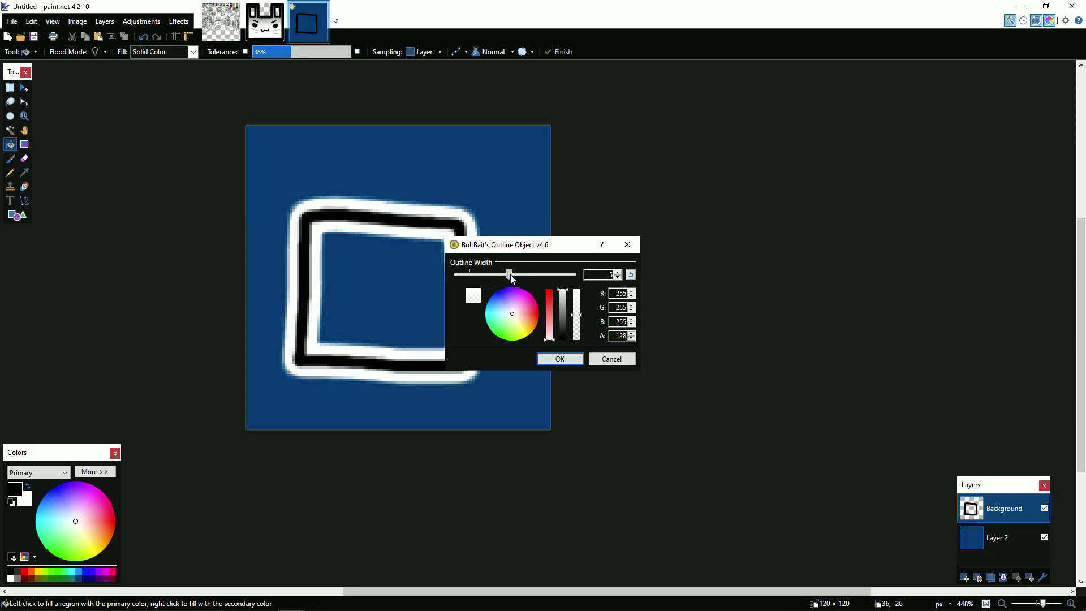
pyautogui.click(560, 358)
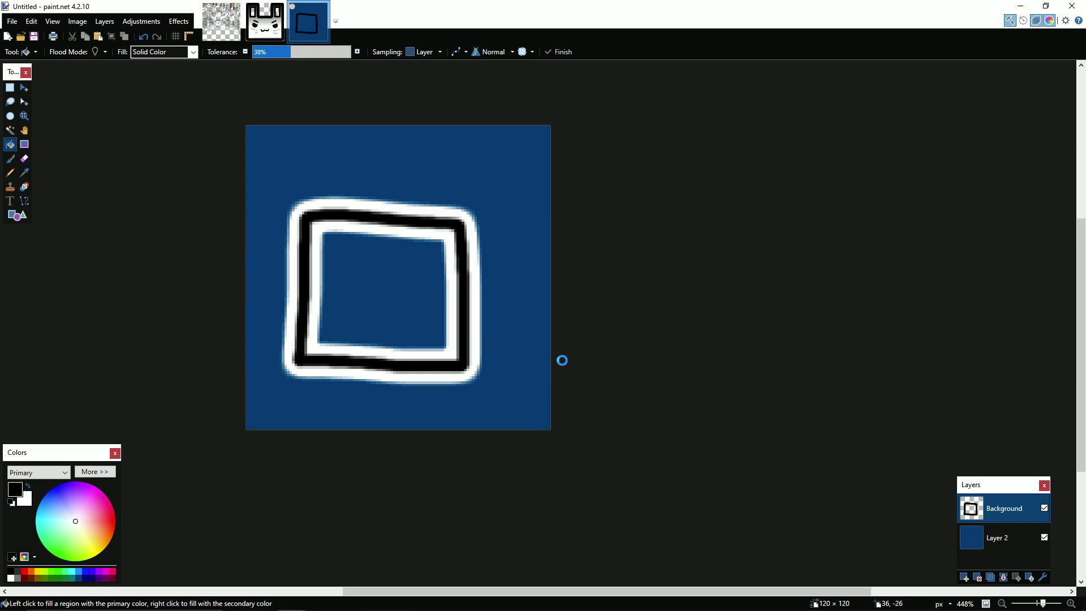
# Step: Zoom in to inspect the white outline, then undo it with Ctrl+Z
pyautogui.keyDown('ctrl'); pyautogui.scroll(3, 288, 266); pyautogui.keyUp('ctrl')
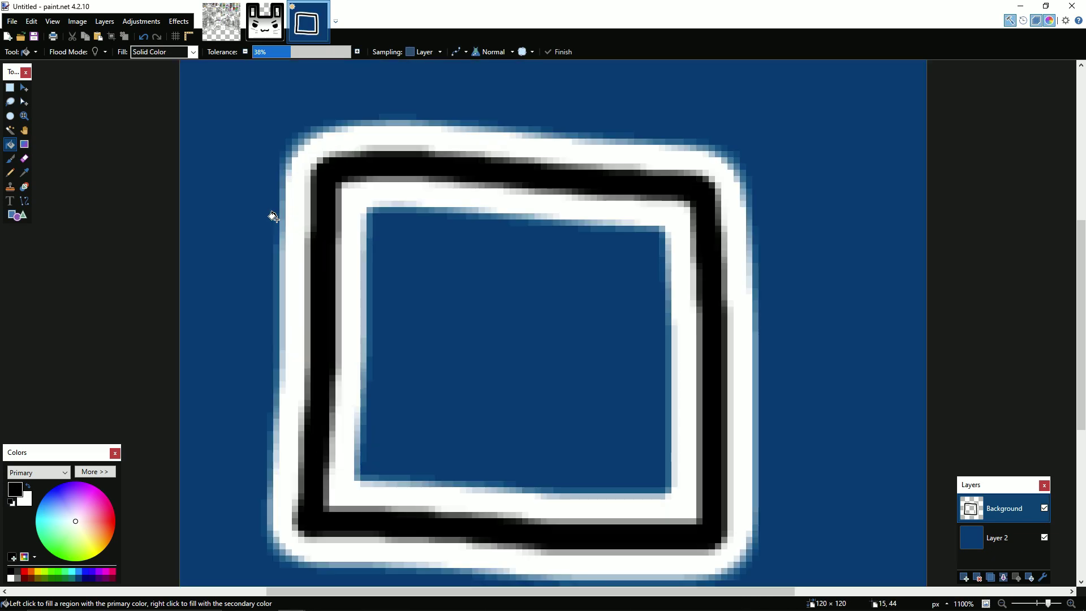
pyautogui.scroll(-3, 272, 213)
pyautogui.keyDown('ctrl'); pyautogui.scroll(-3, 298, 174); pyautogui.keyUp('ctrl')
pyautogui.keyDown('ctrl'); pyautogui.scroll(2, 305, 248); pyautogui.keyUp('ctrl')
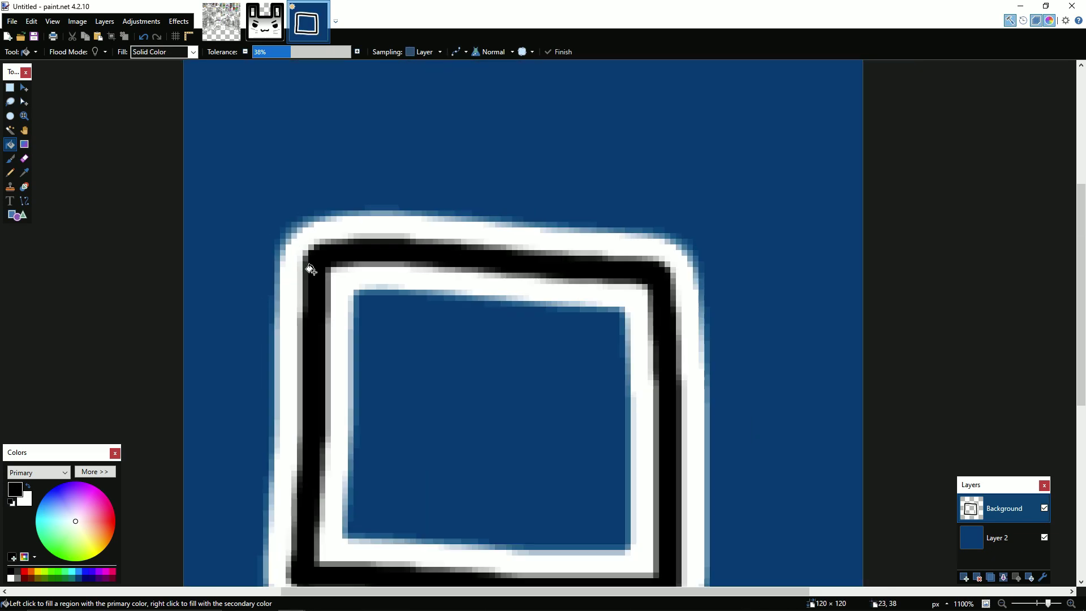
pyautogui.keyDown('ctrl'); pyautogui.scroll(-2, 307, 262); pyautogui.keyUp('ctrl')
pyautogui.hotkey('ctrl', 'z')
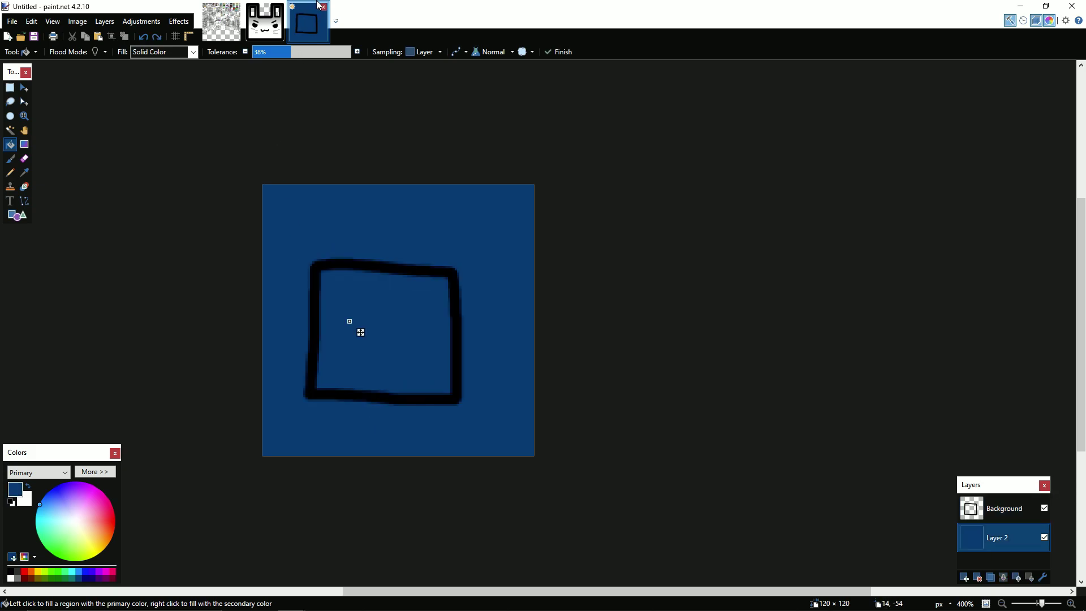
# Step: Close the untitled test image without saving and return to the GJ_GameSheet02-uhd.png sheet
pyautogui.click(323, 7)
pyautogui.click(482, 378)
pyautogui.click(210, 9)
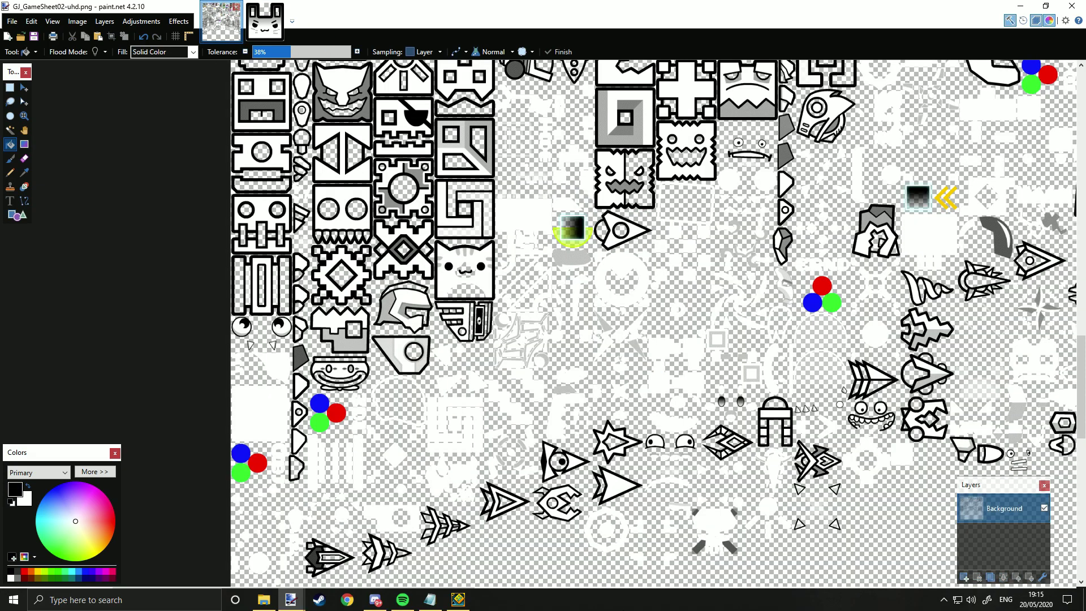
pyautogui.keyDown('ctrl'); pyautogui.scroll(4, 557, 389); pyautogui.keyUp('ctrl')
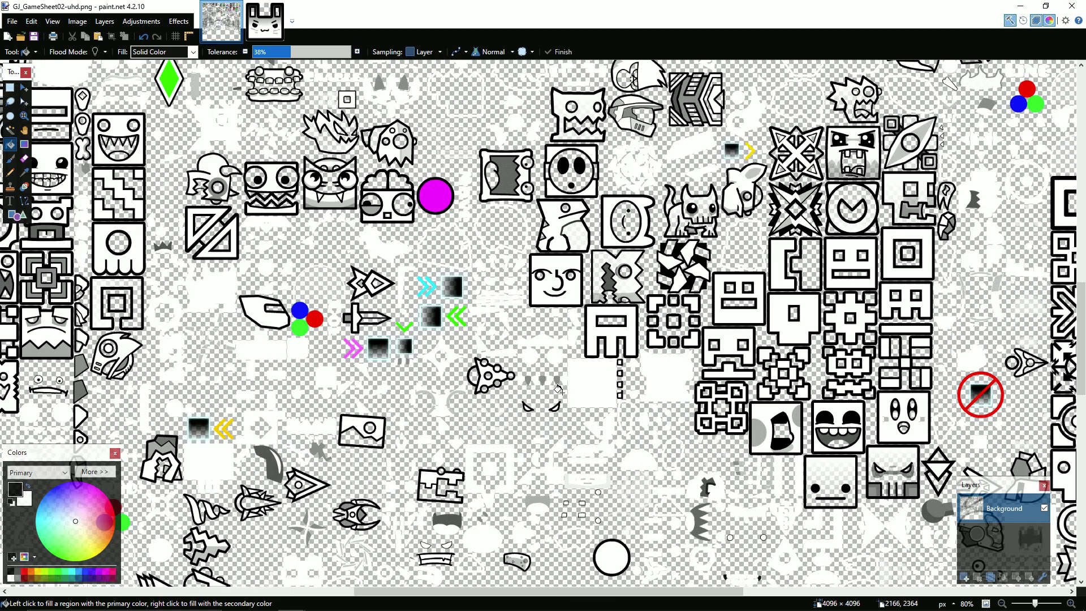
pyautogui.keyDown('ctrl'); pyautogui.scroll(3, 493, 409); pyautogui.keyUp('ctrl')
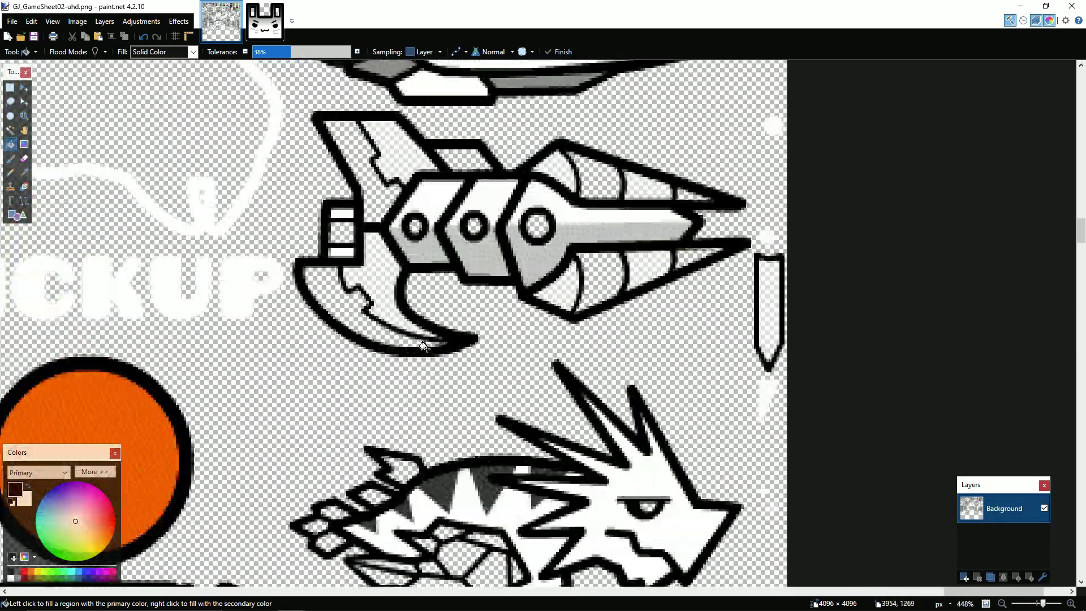
# Step: Mark a 180×110 rectangular selection around the dragon ship sprite
pyautogui.press('s')
pyautogui.scroll(-2, 337, 306)
pyautogui.moveTo(292, 241); pyautogui.dragTo(732, 511)
pyautogui.click(24, 102)
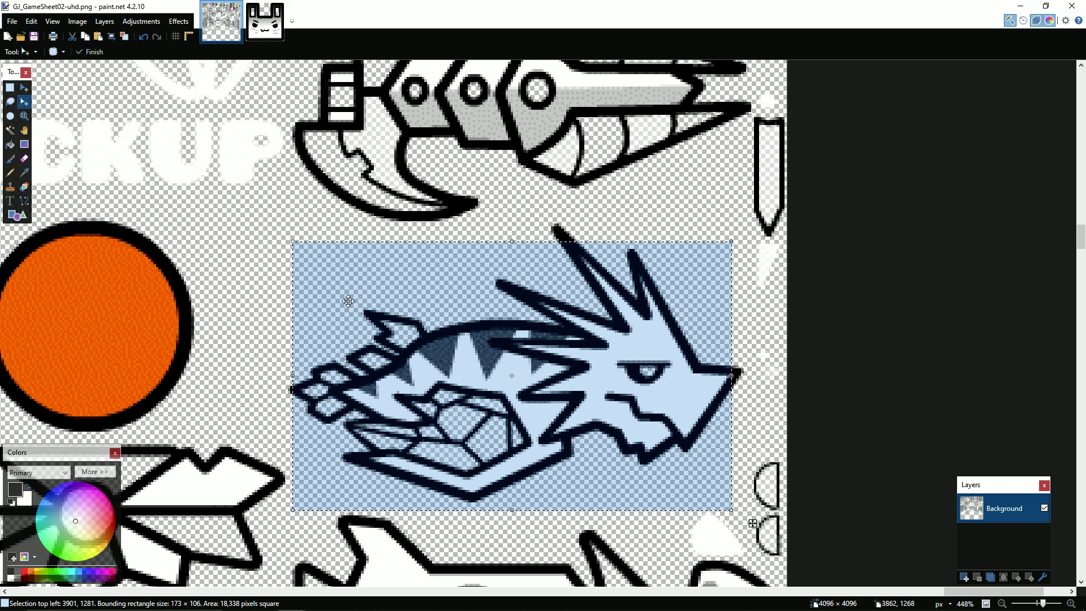
pyautogui.moveTo(389, 344); pyautogui.dragTo(384, 326)
pyautogui.moveTo(728, 360); pyautogui.dragTo(745, 360)
pyautogui.moveTo(516, 492); pyautogui.dragTo(515, 502)
pyautogui.click(12, 21)
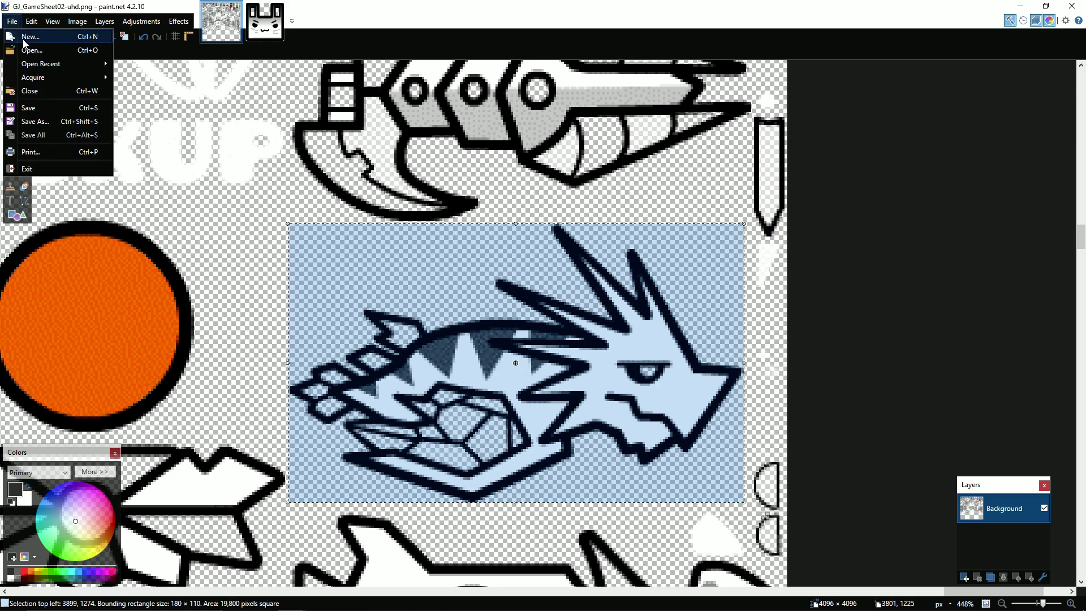
# Step: Create a new 200×130 image
pyautogui.click(23, 33)
pyautogui.write('200')
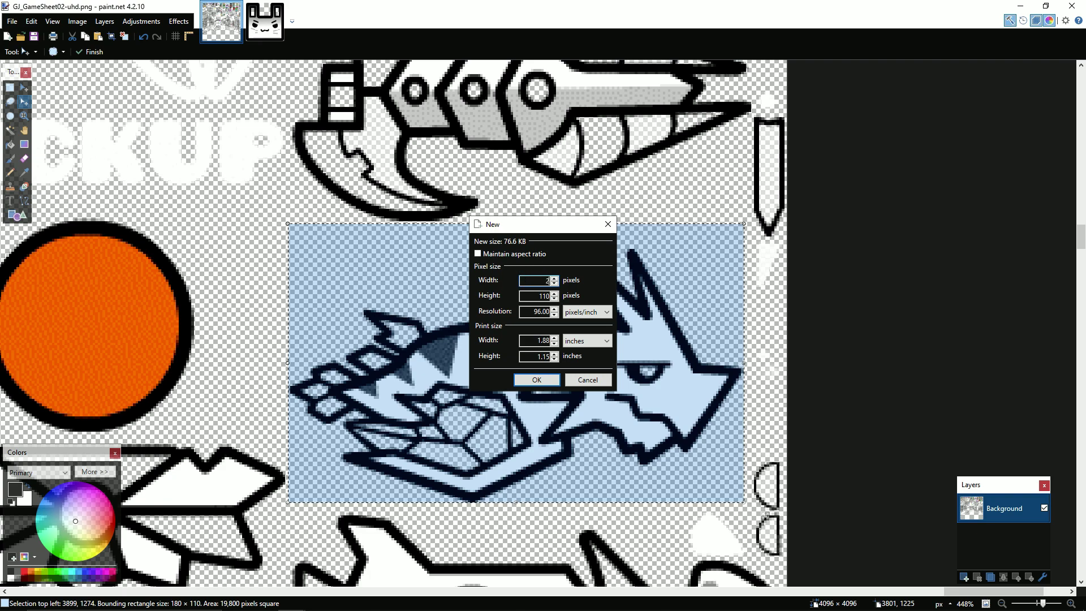
pyautogui.click(545, 297)
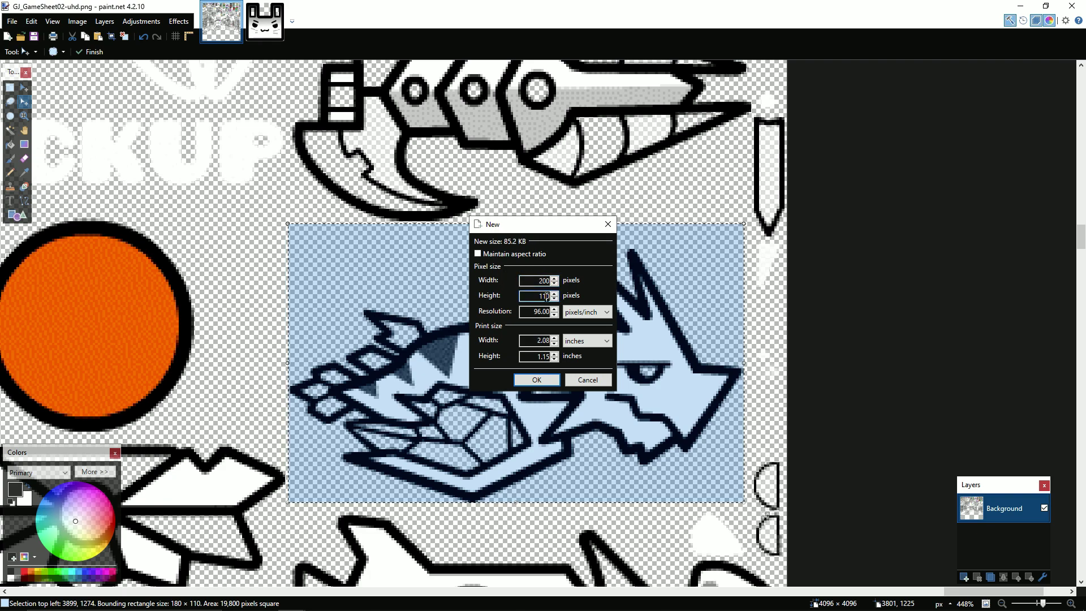
pyautogui.press('BackSpace')
pyautogui.write('3')
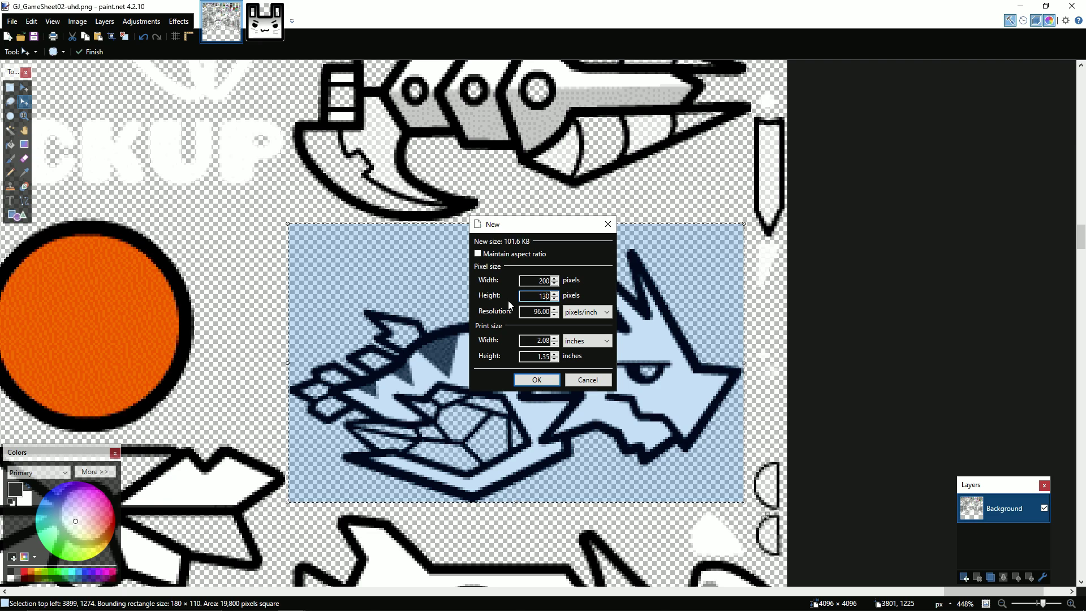
pyautogui.press('Return')
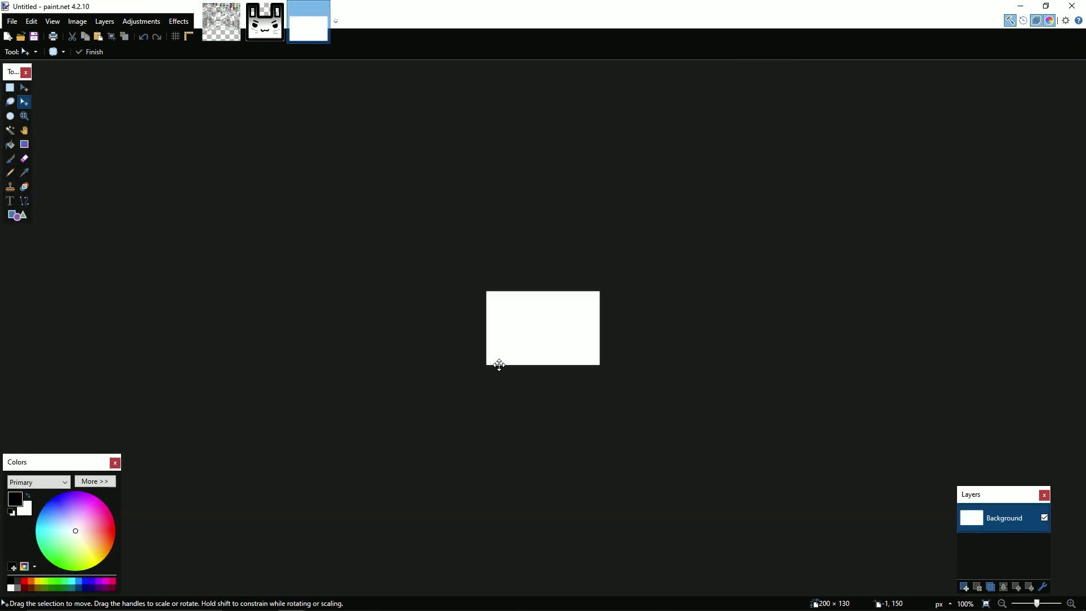
# Step: Clear the canvas to transparent, paste the dragon sprite and centre it
pyautogui.scroll(3, 492, 340)
pyautogui.click(10, 88)
pyautogui.hotkey('ctrl', 'a')
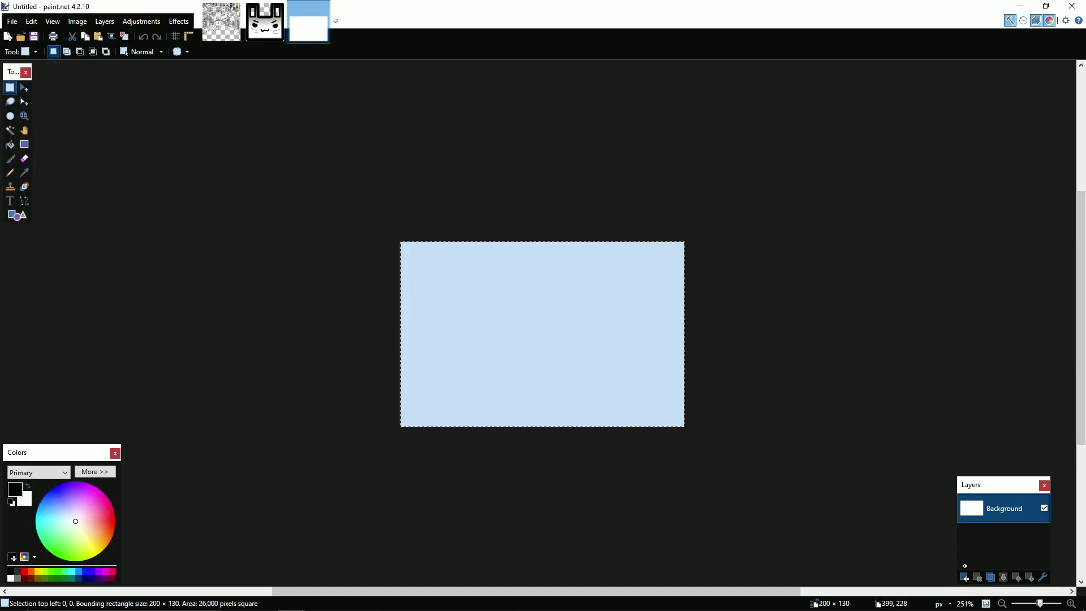
pyautogui.press('Delete')
pyautogui.hotkey('ctrl', 'v')
pyautogui.scroll(3, 515, 315)
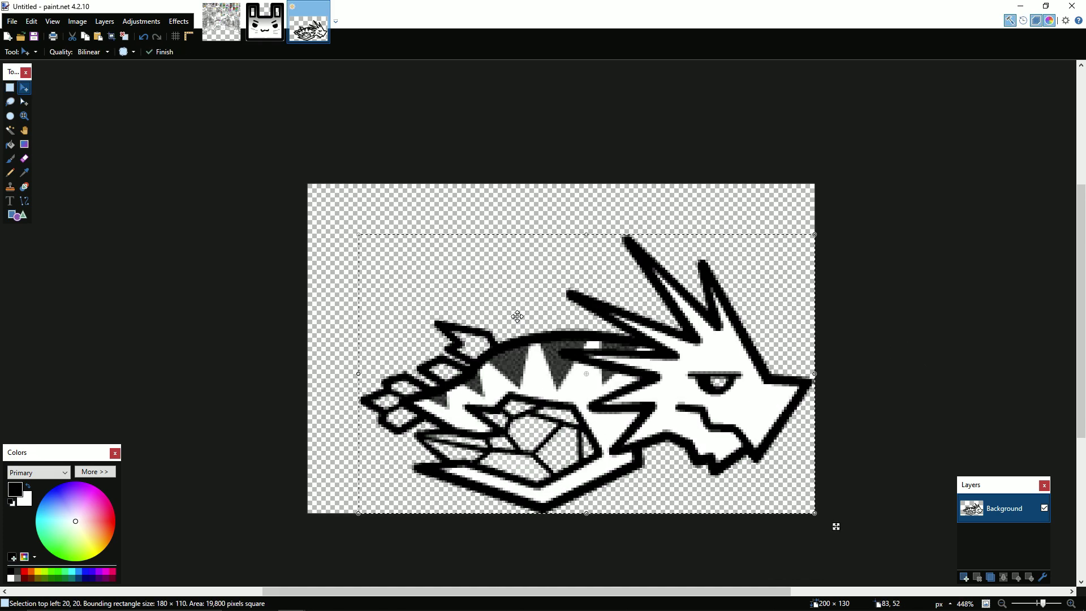
pyautogui.moveTo(514, 315); pyautogui.dragTo(469, 286)
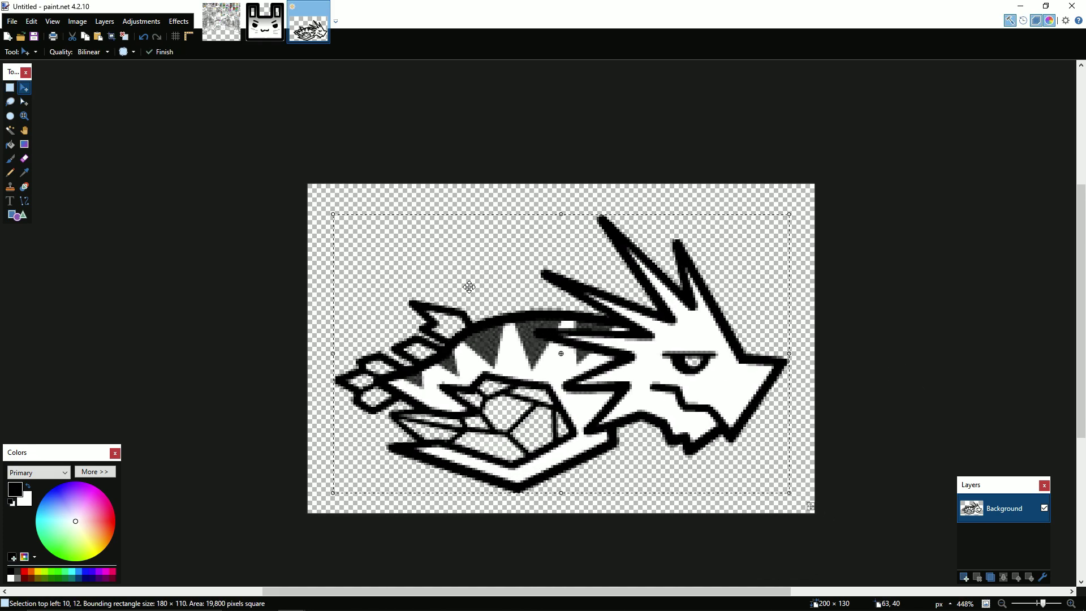
pyautogui.click(181, 42)
pyautogui.hotkey('ctrl', 'd')
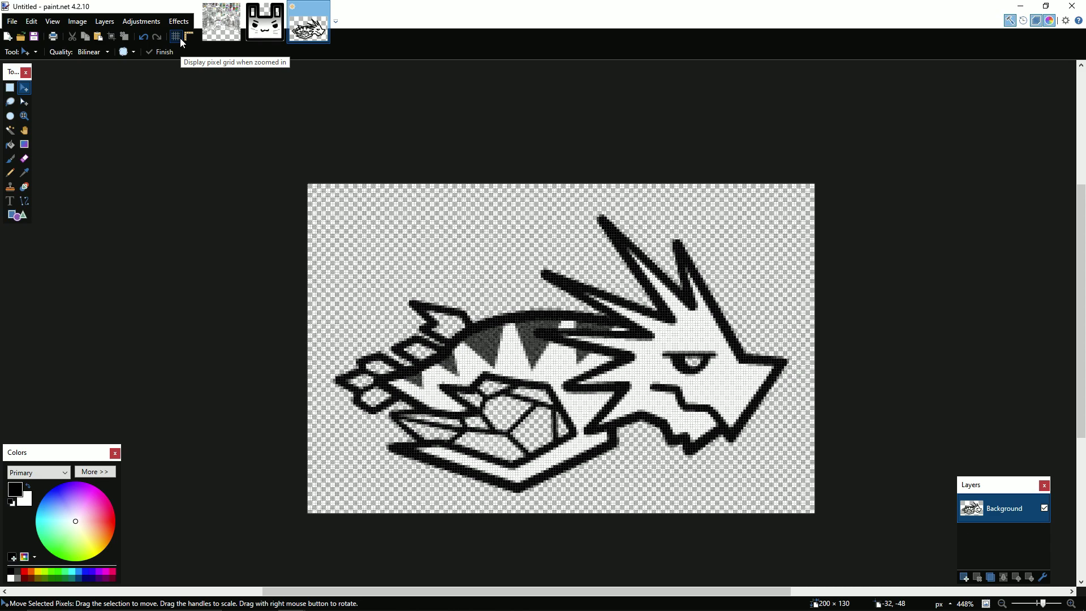
# Step: Hide the pixel grid and open Bevel Object, then cancel it
pyautogui.click(173, 37)
pyautogui.click(179, 21)
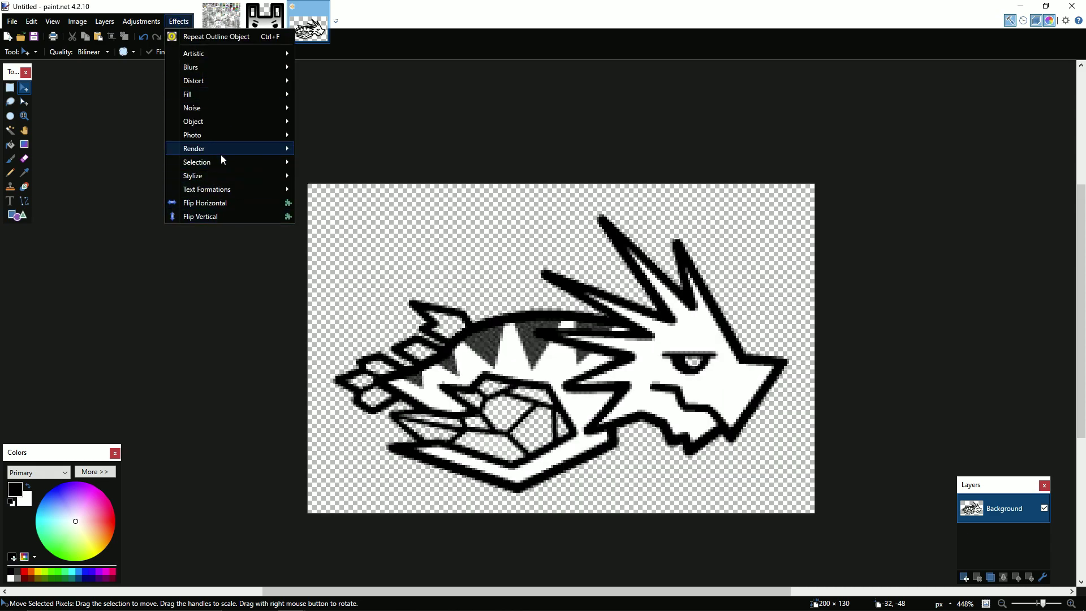
pyautogui.moveTo(218, 126)
pyautogui.click(324, 118)
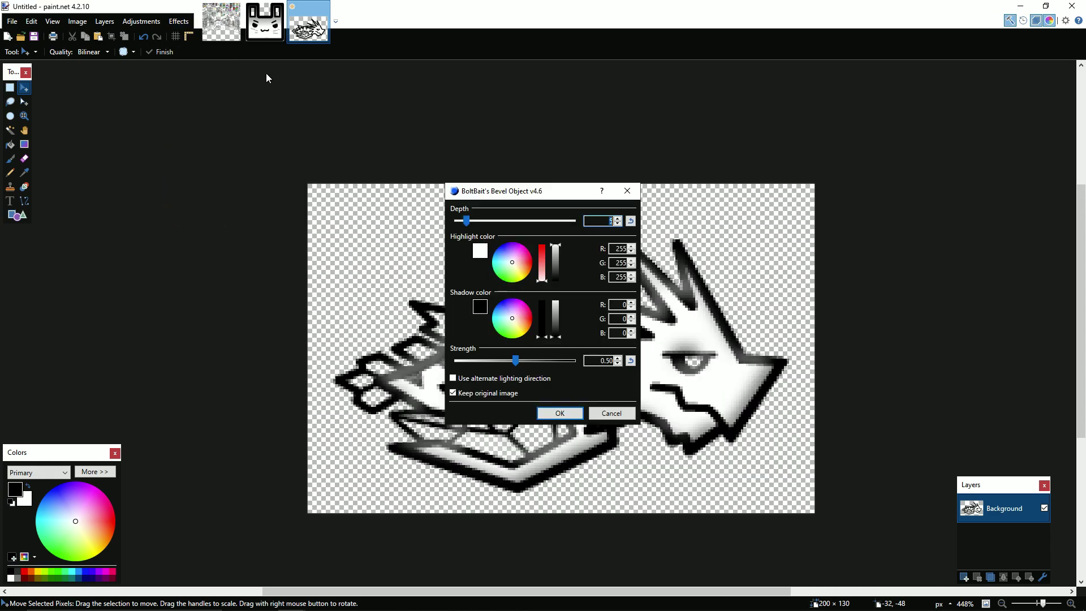
pyautogui.click(628, 192)
# Step: Apply a white Outline Object glow to the dragon sprite
pyautogui.click(181, 22)
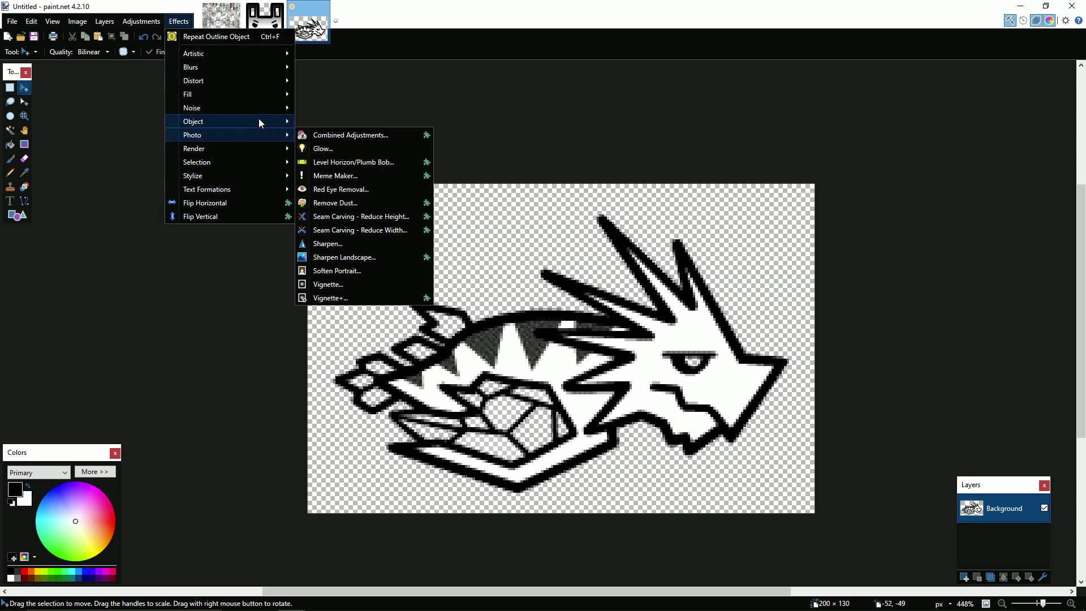
pyautogui.moveTo(259, 120)
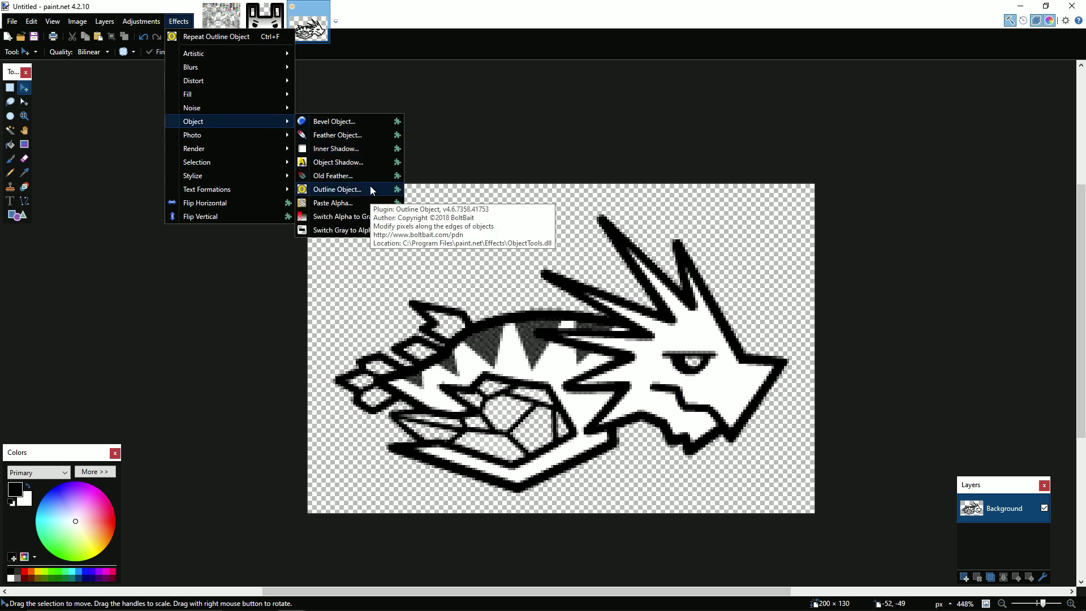
pyautogui.click(337, 190)
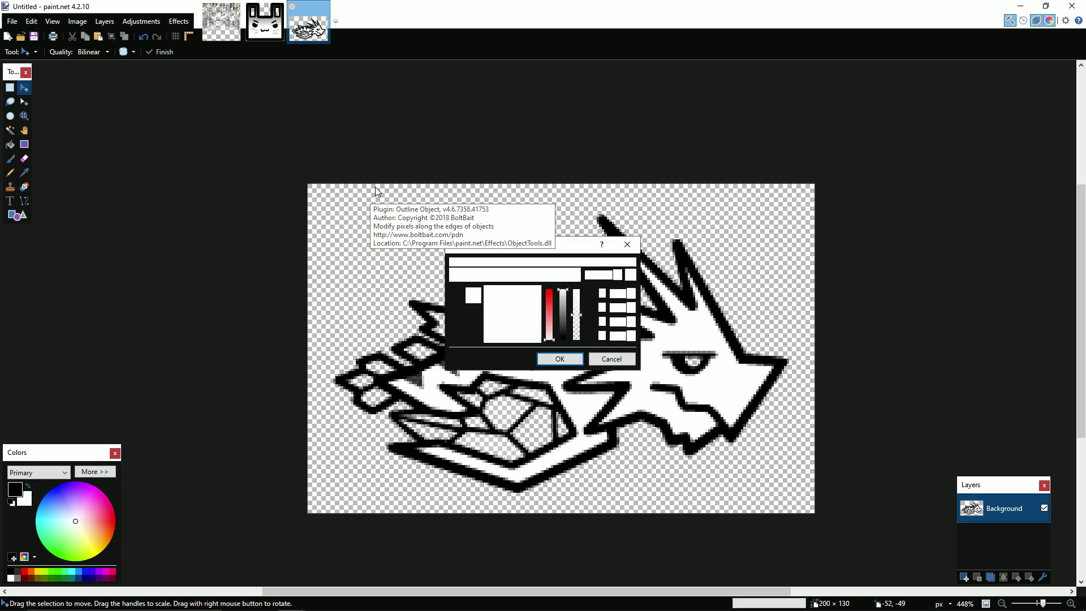
pyautogui.click(569, 356)
pyautogui.scroll(10, 683, 419)
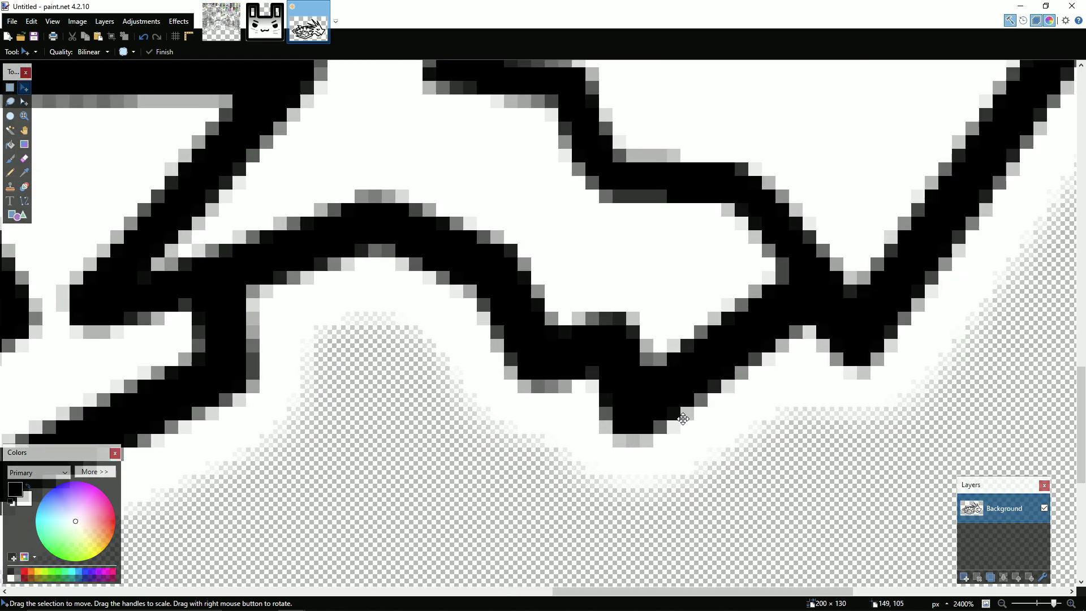
pyautogui.scroll(10, 671, 375)
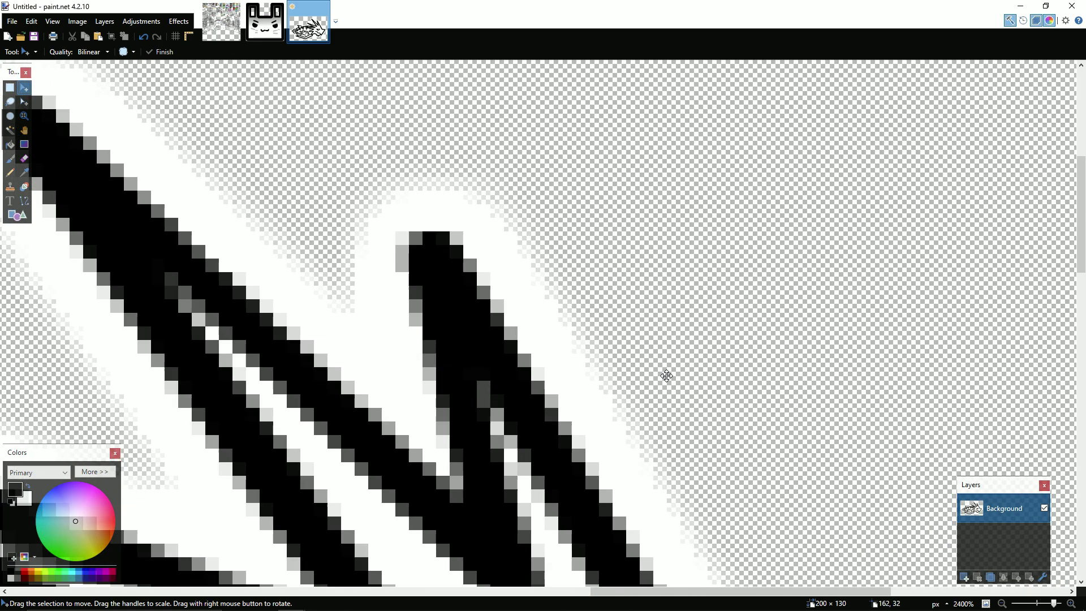
pyautogui.scroll(-5, 666, 376)
pyautogui.scroll(4, 626, 371)
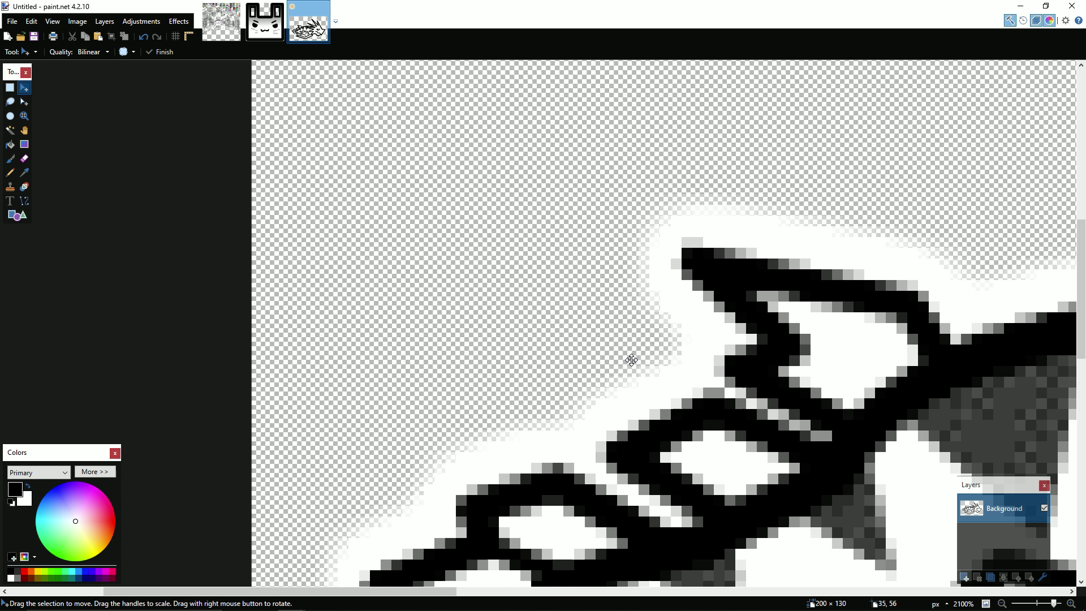
pyautogui.scroll(-10, 631, 360)
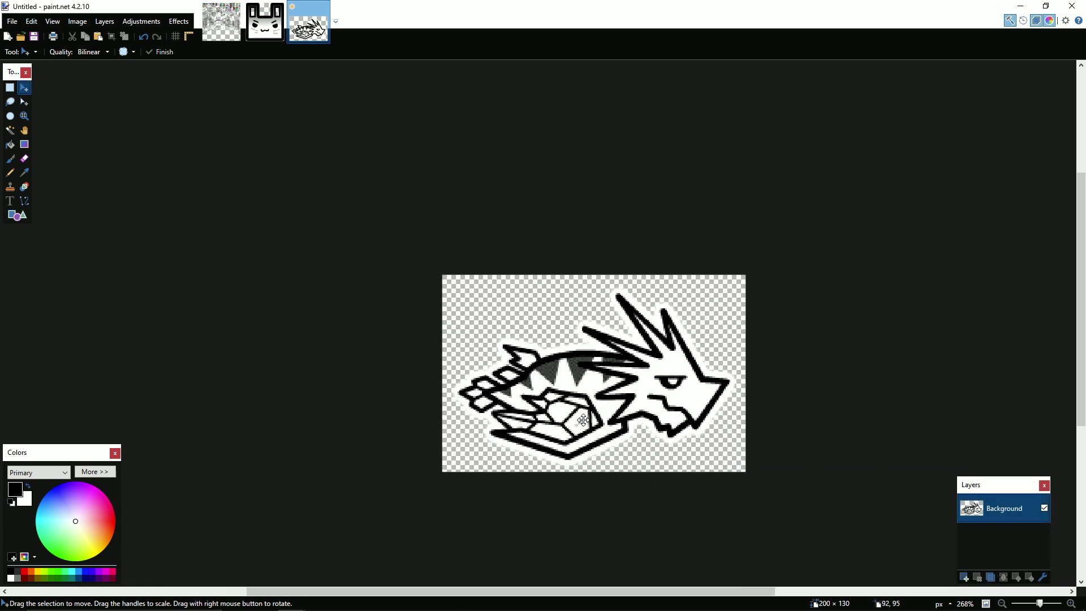
pyautogui.scroll(3, 580, 418)
pyautogui.scroll(-4, 558, 388)
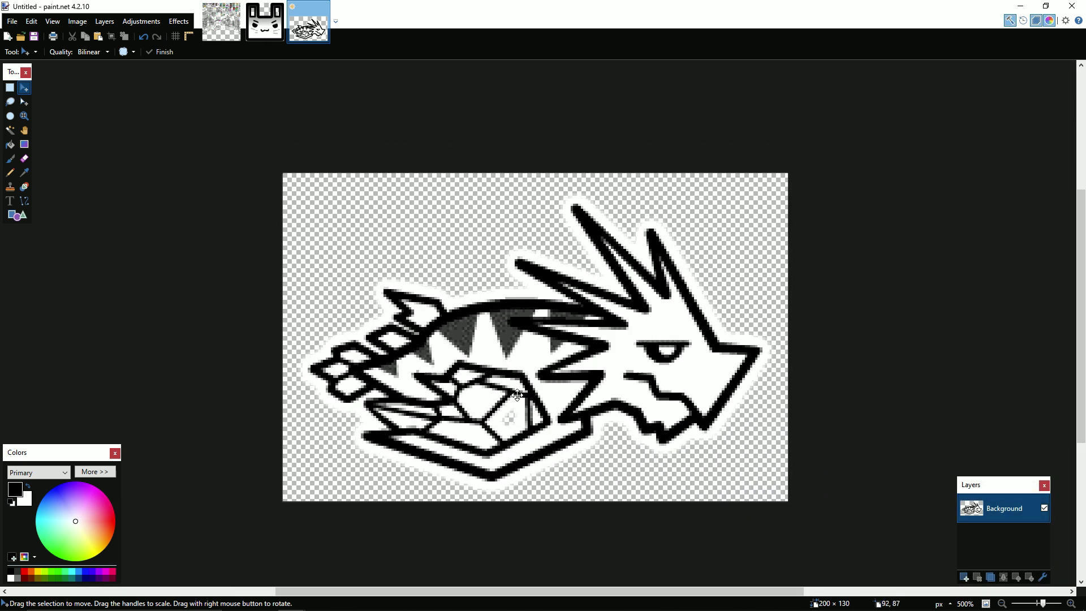
# Step: Drag GJ_GameSheet02-uhd.png from the Geometry Dash folder onto paint.net, then back out
pyautogui.click(264, 599)
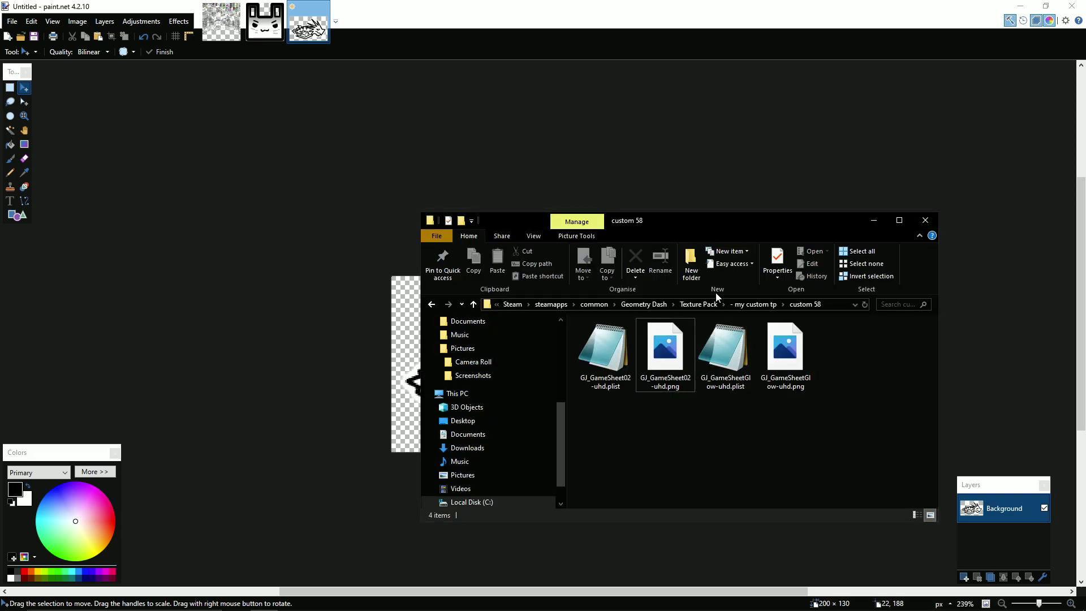
pyautogui.click(655, 304)
pyautogui.scroll(-5, 701, 417)
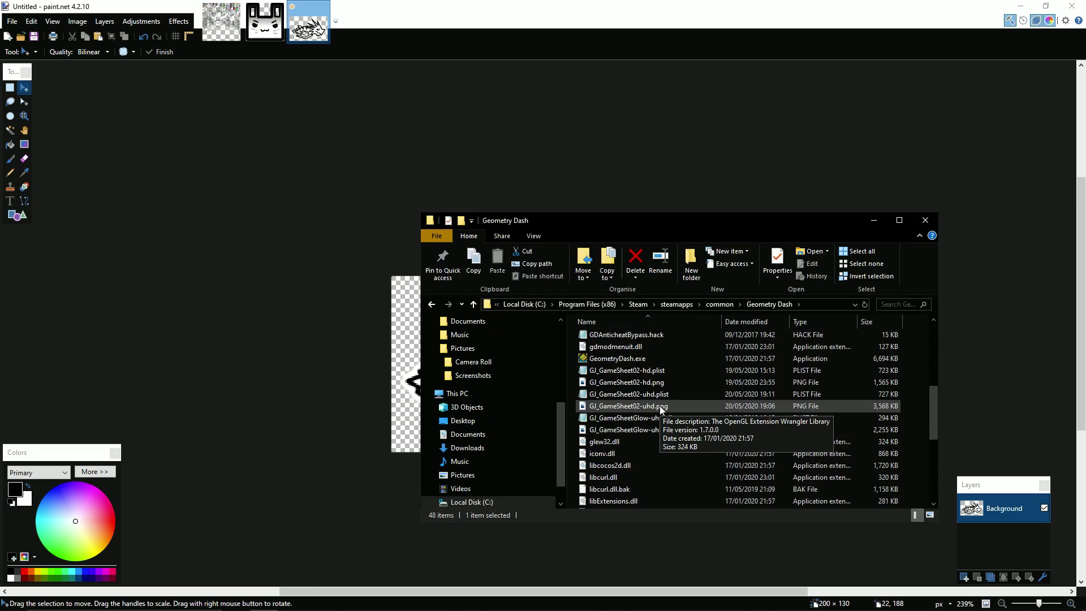
pyautogui.click(660, 406)
pyautogui.moveTo(660, 412); pyautogui.dragTo(565, 187)
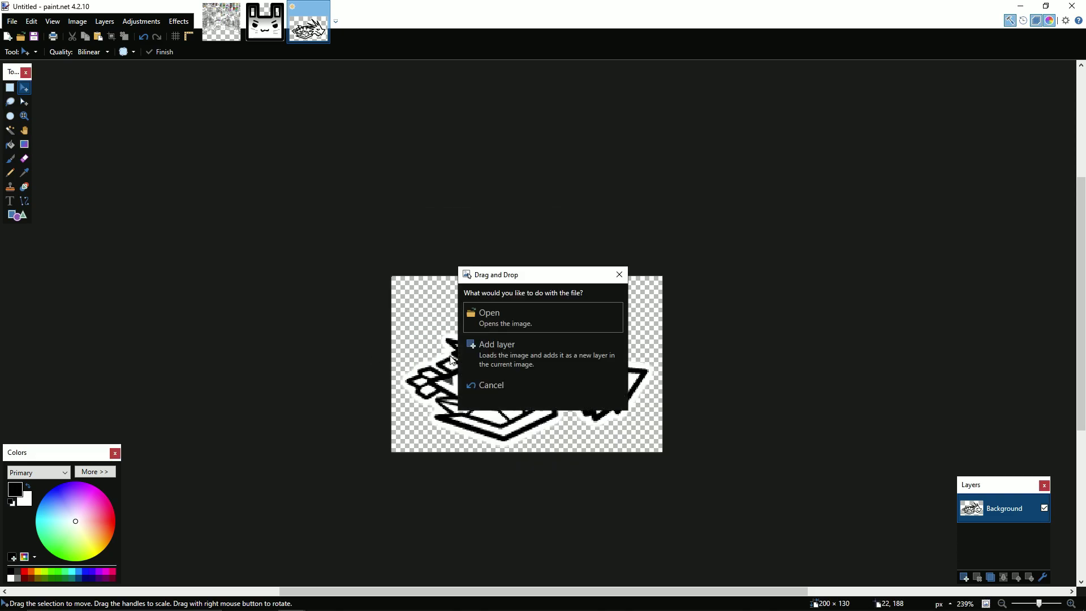
pyautogui.click(596, 302)
# Step: Open GJ_GameSheetGlow-uhd.png from the Geometry Dash folder as a new image in paint.net
pyautogui.click(263, 600)
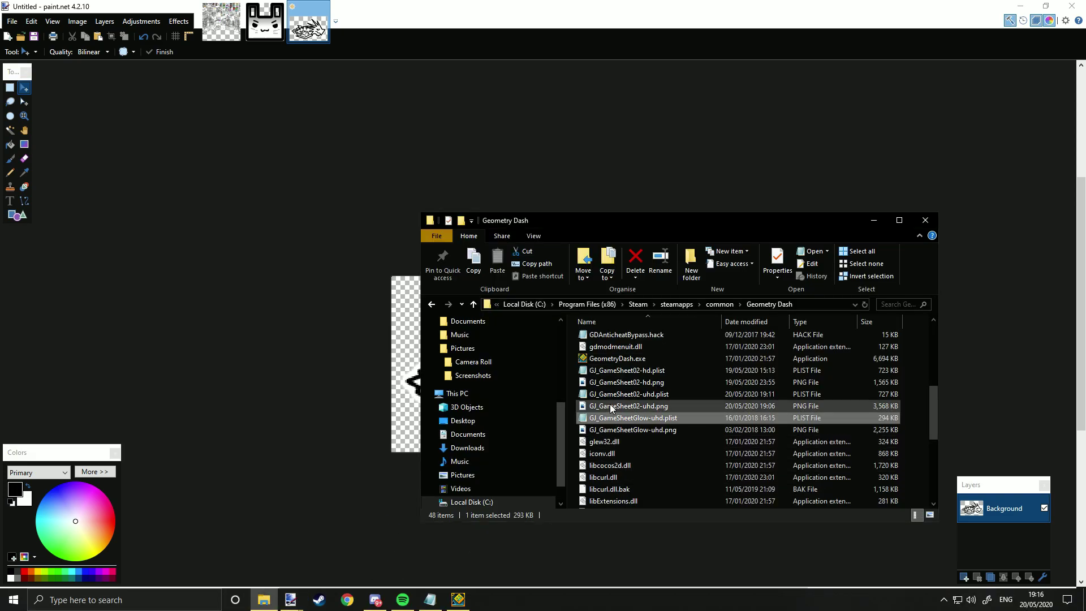
pyautogui.click(614, 431)
pyautogui.moveTo(403, 418); pyautogui.dragTo(405, 418)
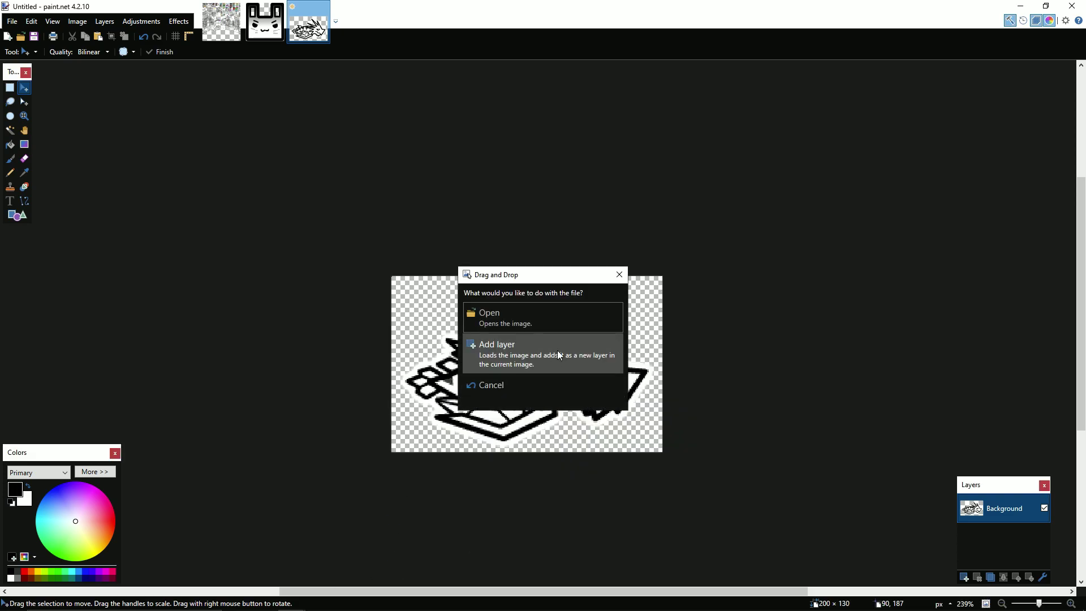
pyautogui.click(498, 313)
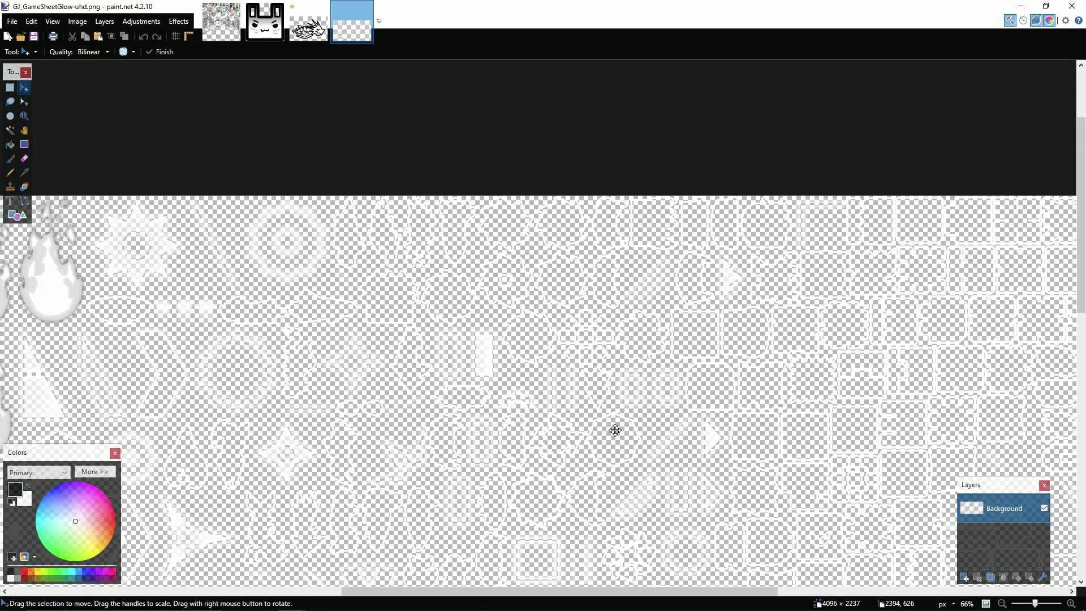
pyautogui.scroll(-2, 401, 527)
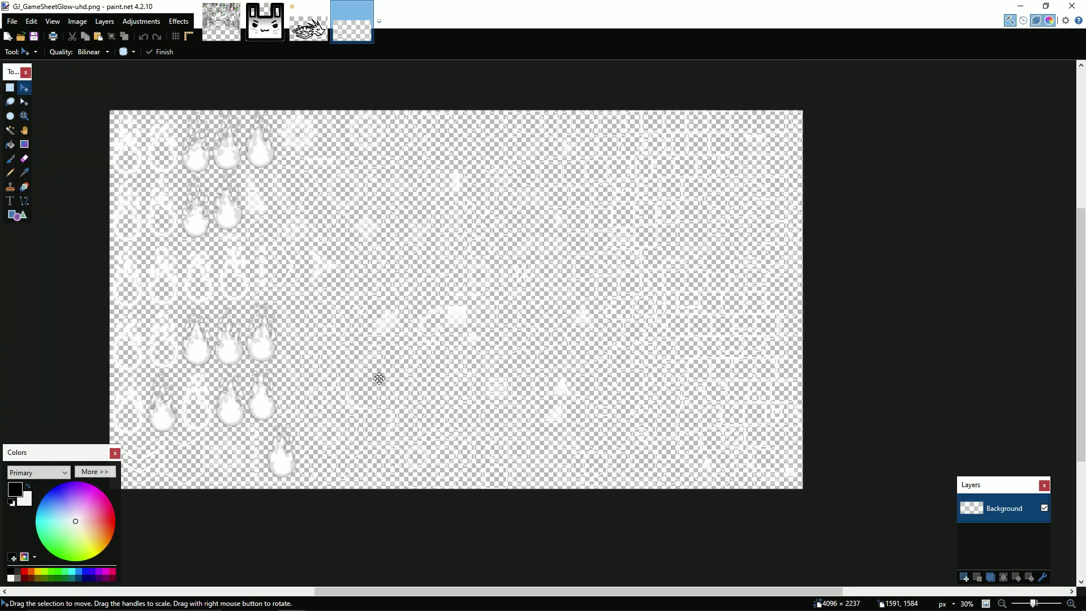
pyautogui.scroll(1, 419, 386)
pyautogui.scroll(-1, 404, 370)
pyautogui.scroll(-1, 403, 370)
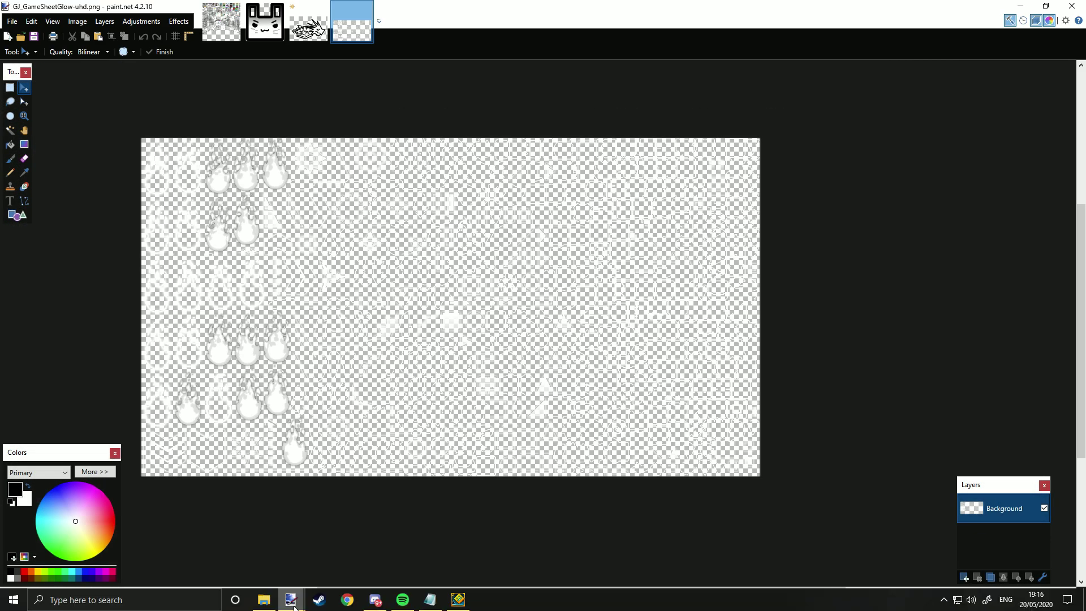
pyautogui.click(291, 600)
# Step: Open GJ_GameSheetGlow-uhd.plist in Notepad and change its size entry from {4096,2237} to {5096,2237}
pyautogui.doubleClick(629, 417)
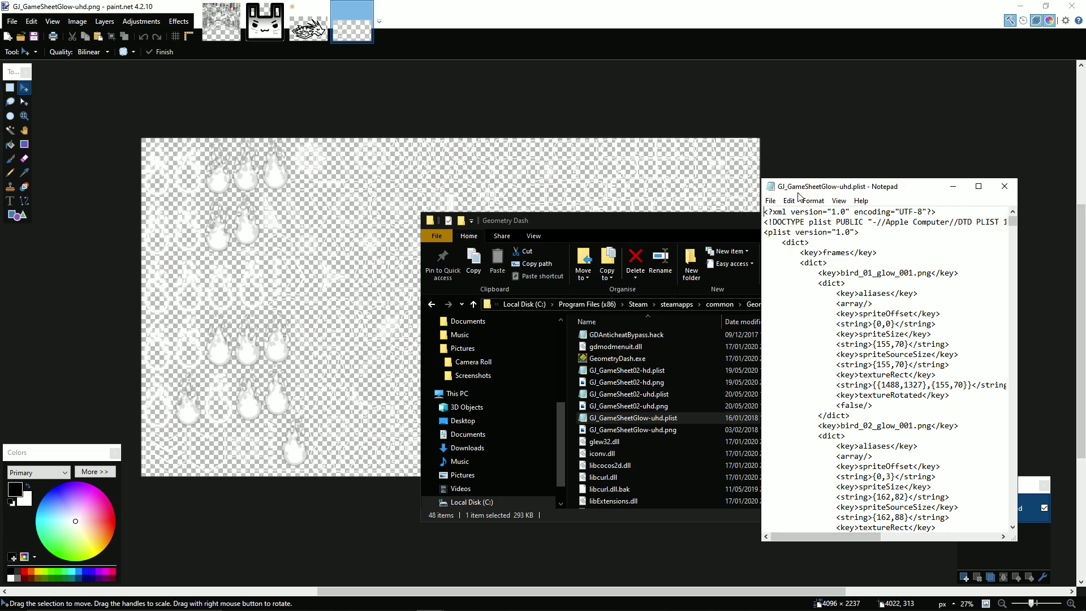
pyautogui.moveTo(1015, 225); pyautogui.dragTo(1006, 529)
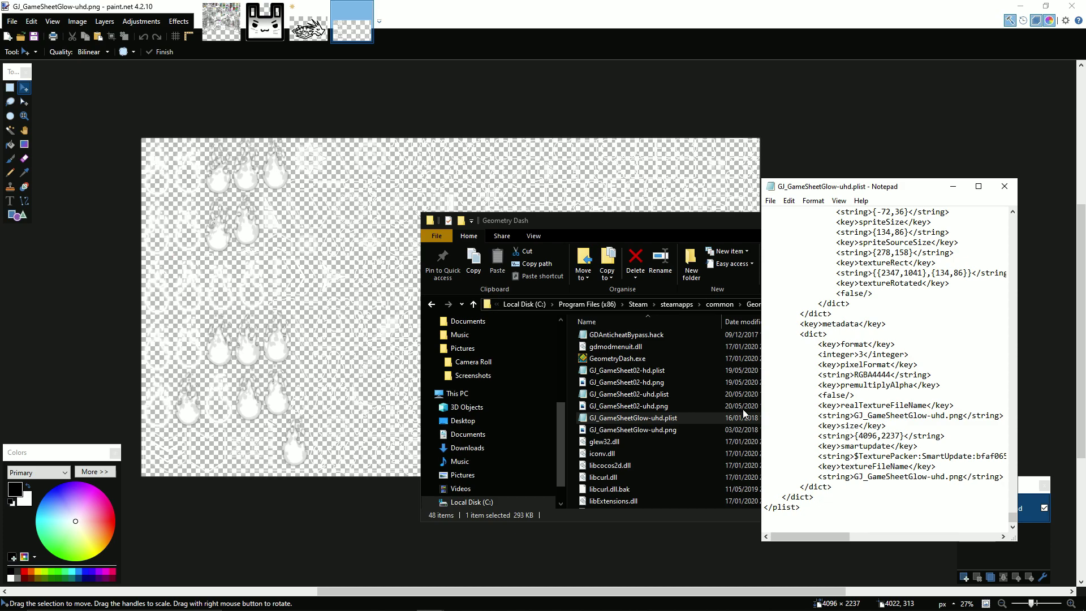
pyautogui.click(12, 88)
pyautogui.moveTo(133, 121)
pyautogui.mouseDown()
pyautogui.moveTo(705, 492)
pyautogui.moveTo(781, 608)
pyautogui.mouseUp()
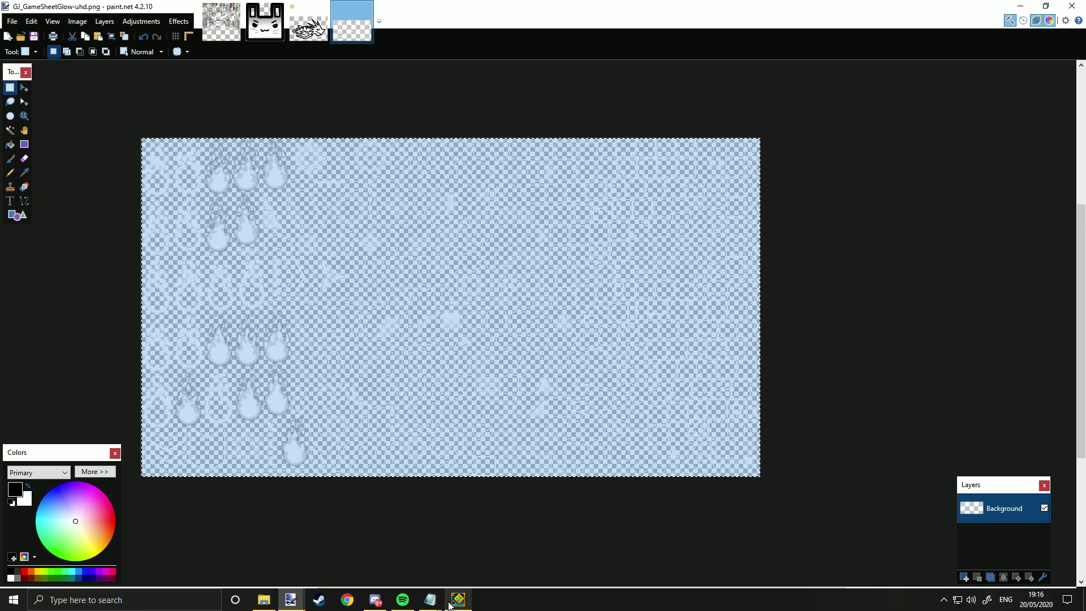
pyautogui.moveTo(450, 600)
pyautogui.click(458, 543)
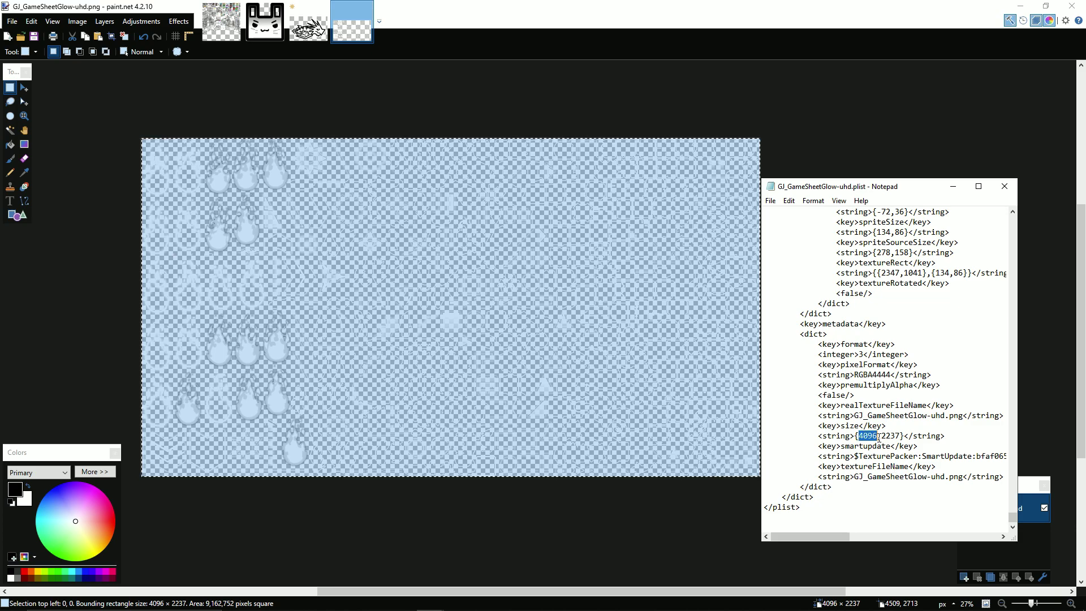
pyautogui.write('50')
# Step: Create a new blank image with width 5096 and height 2237
pyautogui.click(349, 29)
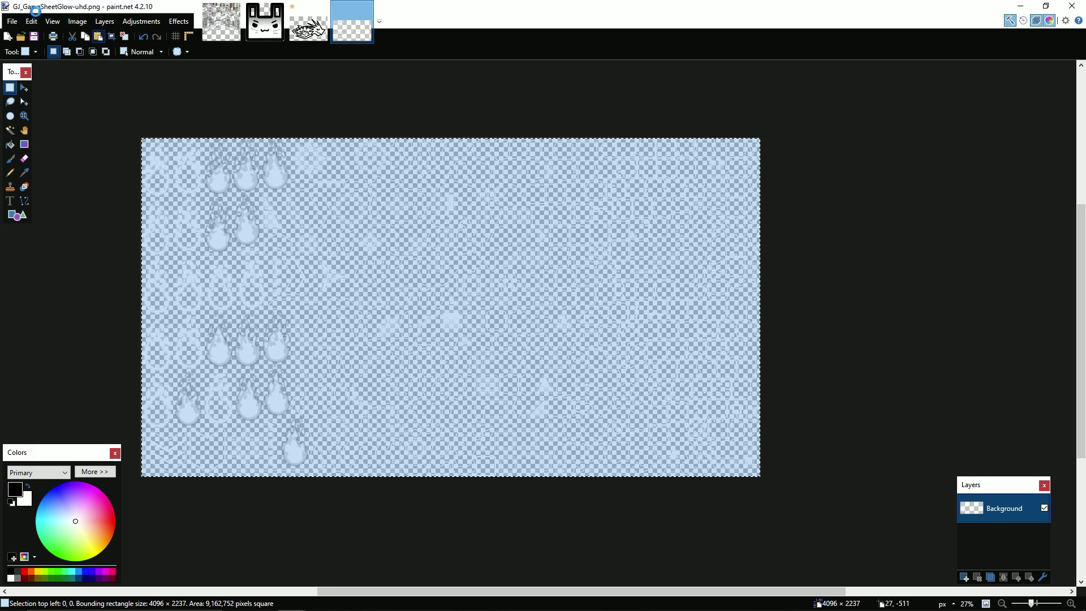
pyautogui.click(12, 21)
pyautogui.click(25, 35)
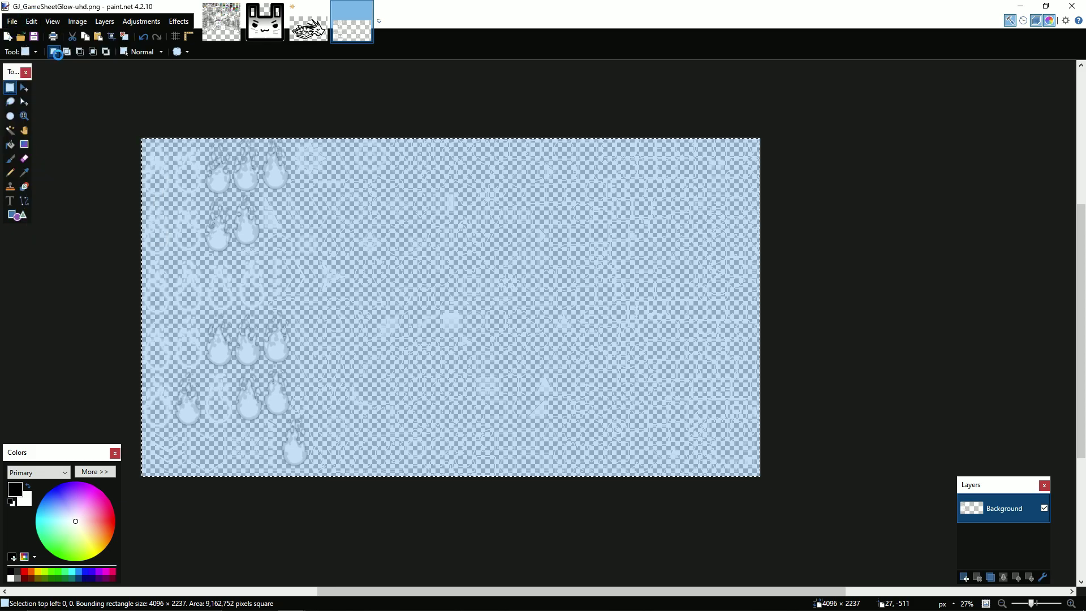
pyautogui.click(542, 281)
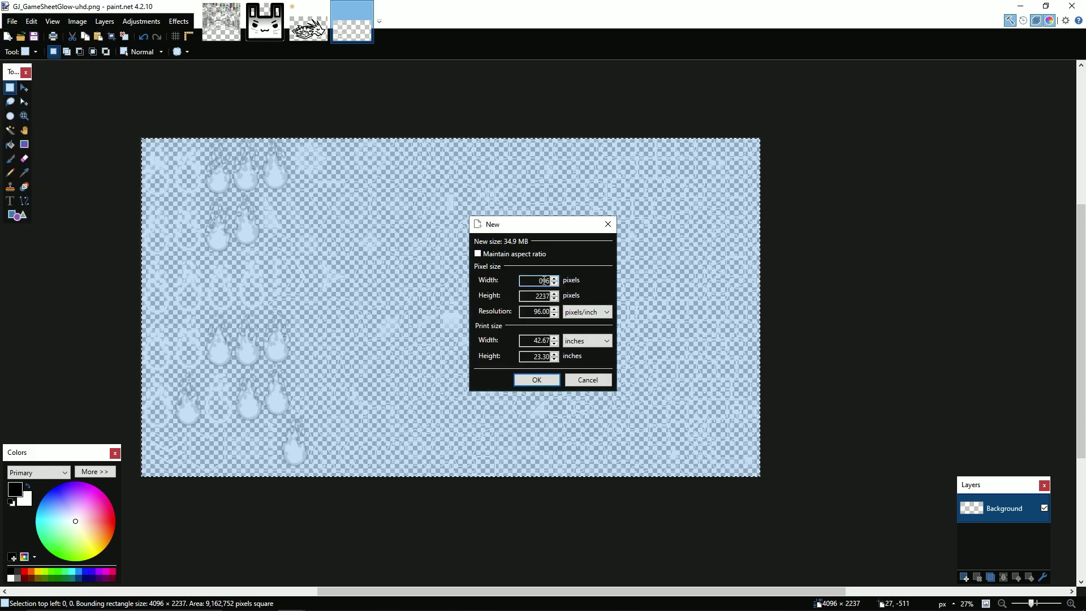
pyautogui.press('BackSpace')
pyautogui.write('5')
pyautogui.press('Return')
pyautogui.scroll(-4, 304, 214)
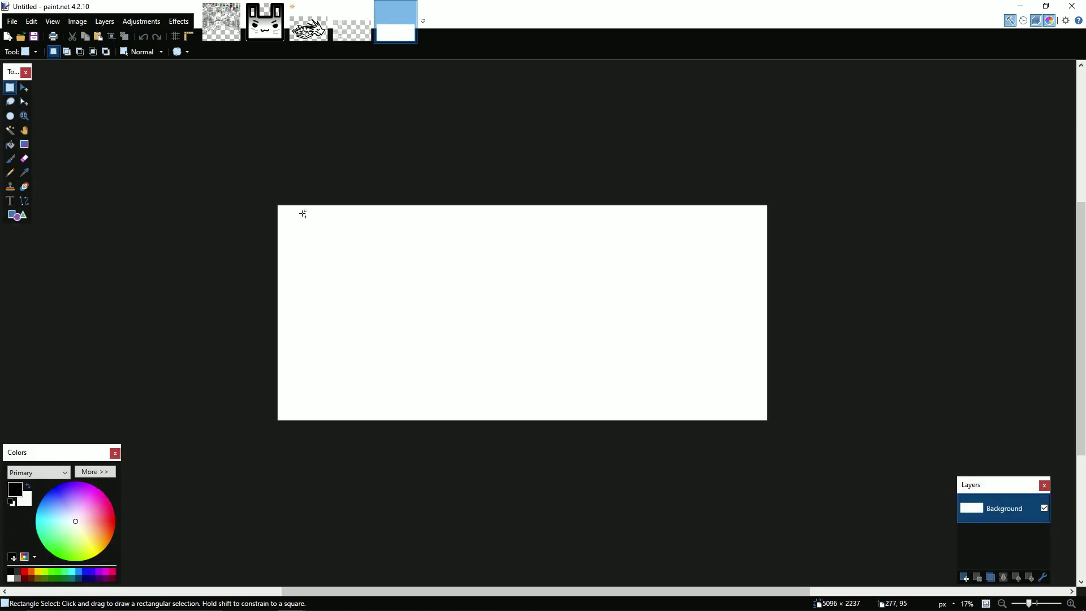
# Step: Clear the white 5096-wide canvas to transparency and paste the copied glow sheet into it
pyautogui.moveTo(254, 212)
pyautogui.mouseDown()
pyautogui.moveTo(752, 477)
pyautogui.moveTo(792, 606)
pyautogui.mouseUp()
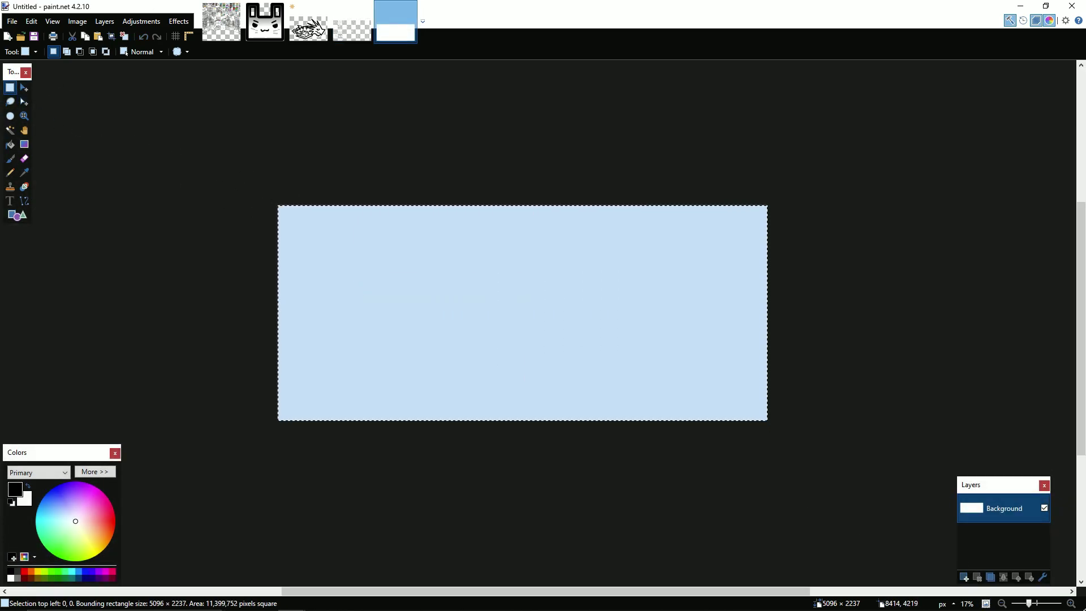
pyautogui.press('Delete')
pyautogui.hotkey('ctrl', 'd')
pyautogui.hotkey('ctrl', 'v')
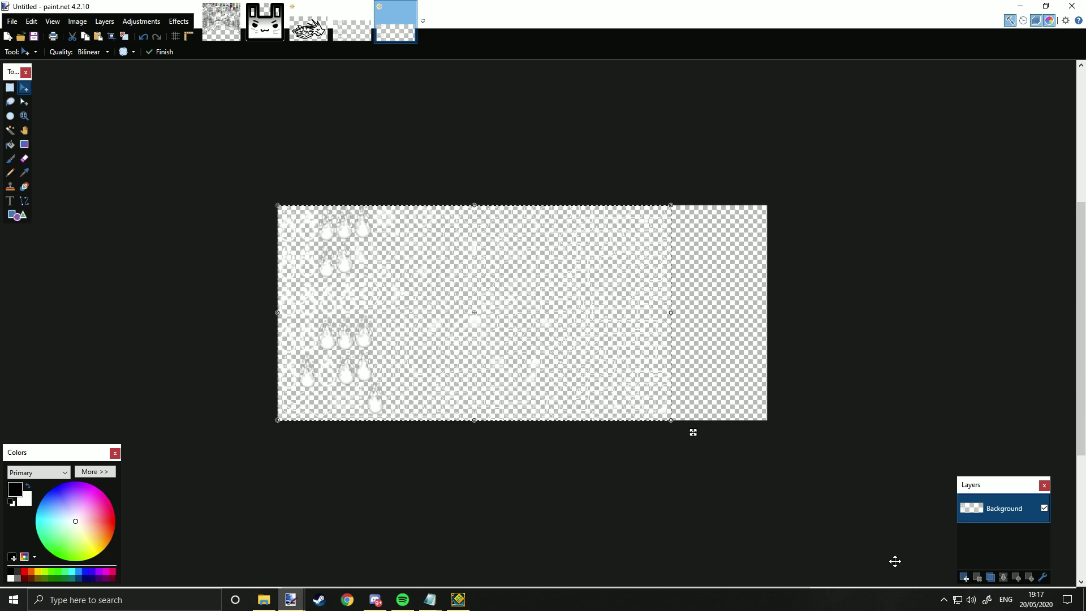
# Step: Stretch the pasted selection outline out to the canvas's right edge
pyautogui.click(27, 102)
pyautogui.moveTo(671, 313); pyautogui.dragTo(766, 330)
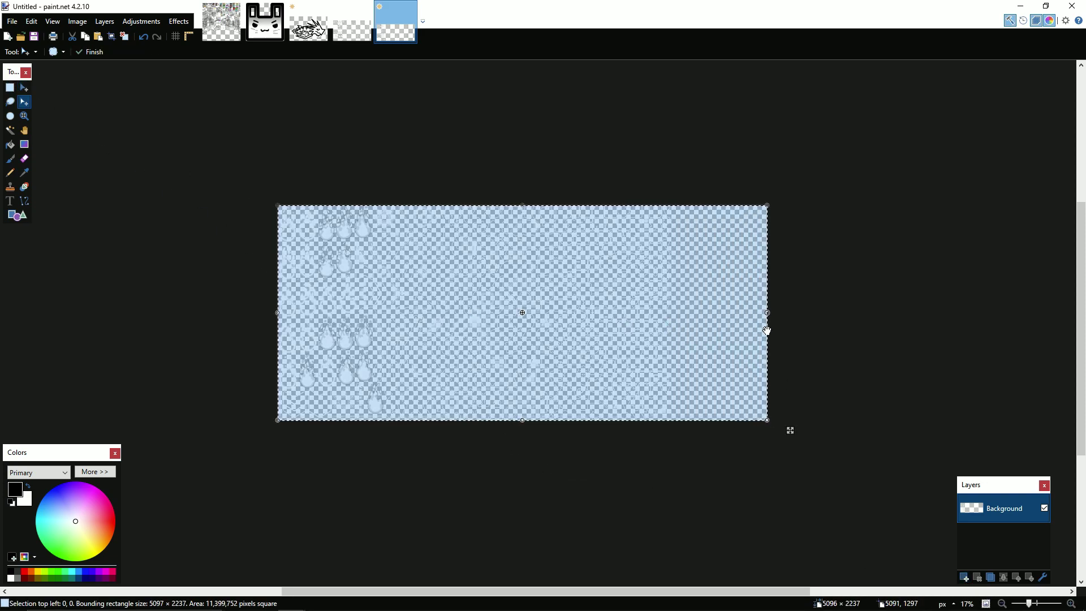
pyautogui.scroll(5, 766, 330)
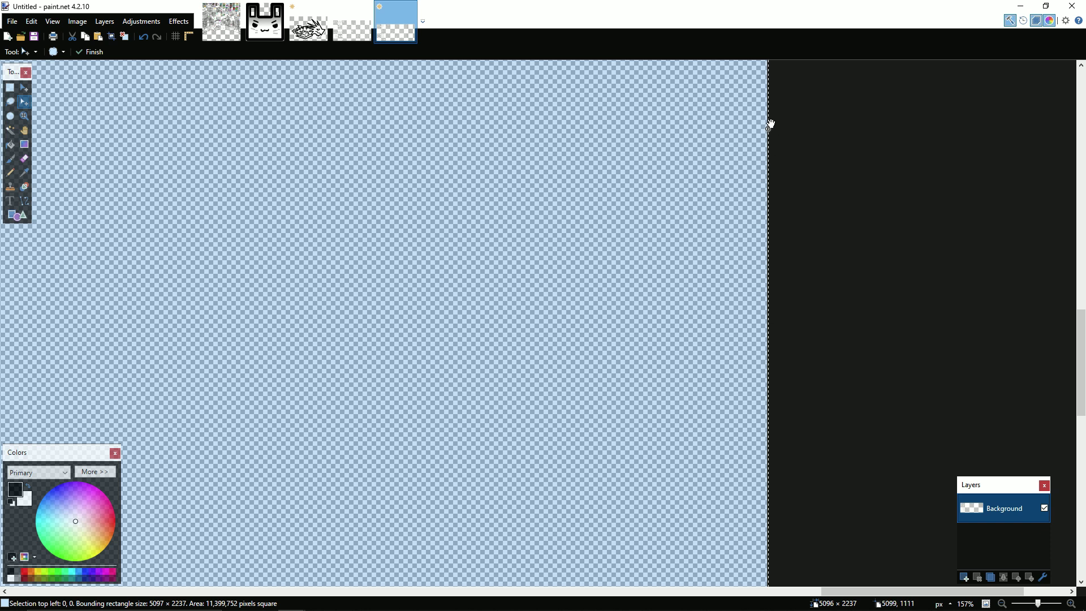
pyautogui.scroll(-5, 771, 124)
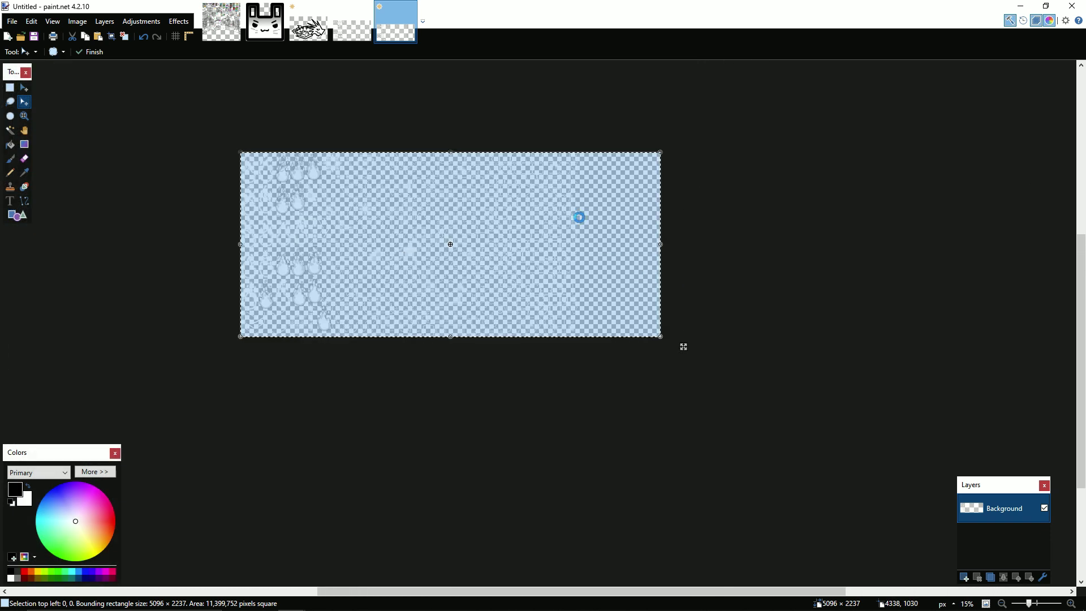
# Step: Begin closing the untitled image, then back out of saving it
pyautogui.click(411, 7)
pyautogui.click(538, 341)
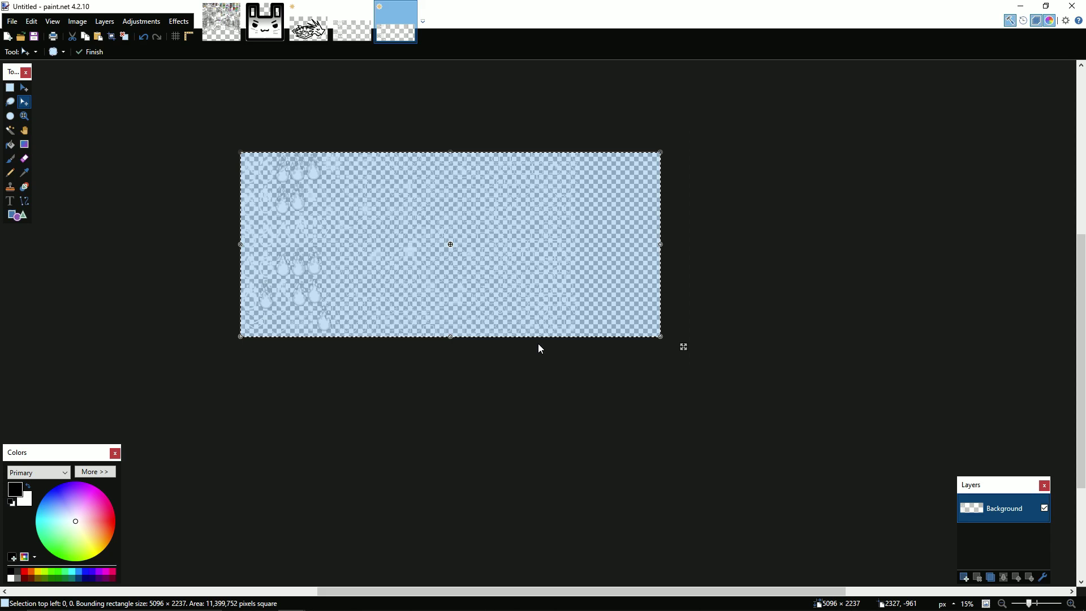
pyautogui.click(529, 8)
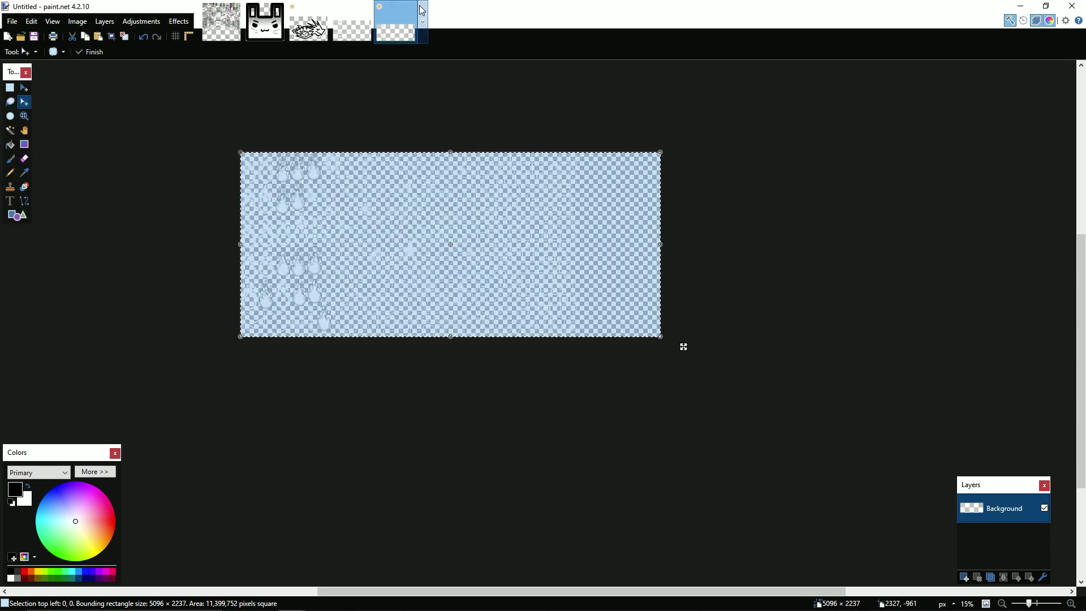
# Step: Discard the untitled image without saving
pyautogui.click(411, 8)
pyautogui.click(500, 360)
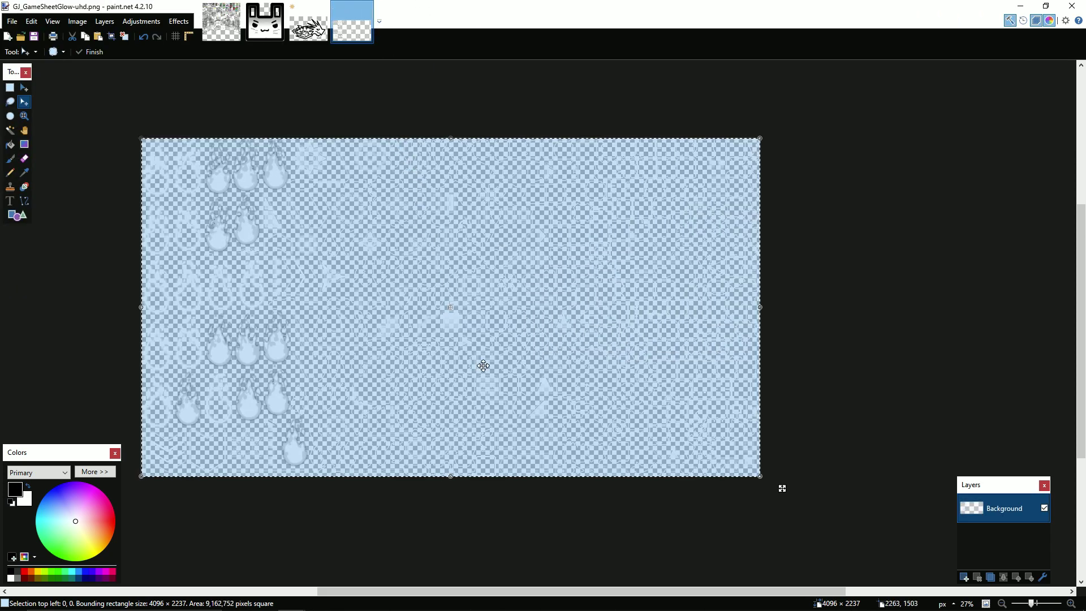
pyautogui.scroll(-3, 464, 358)
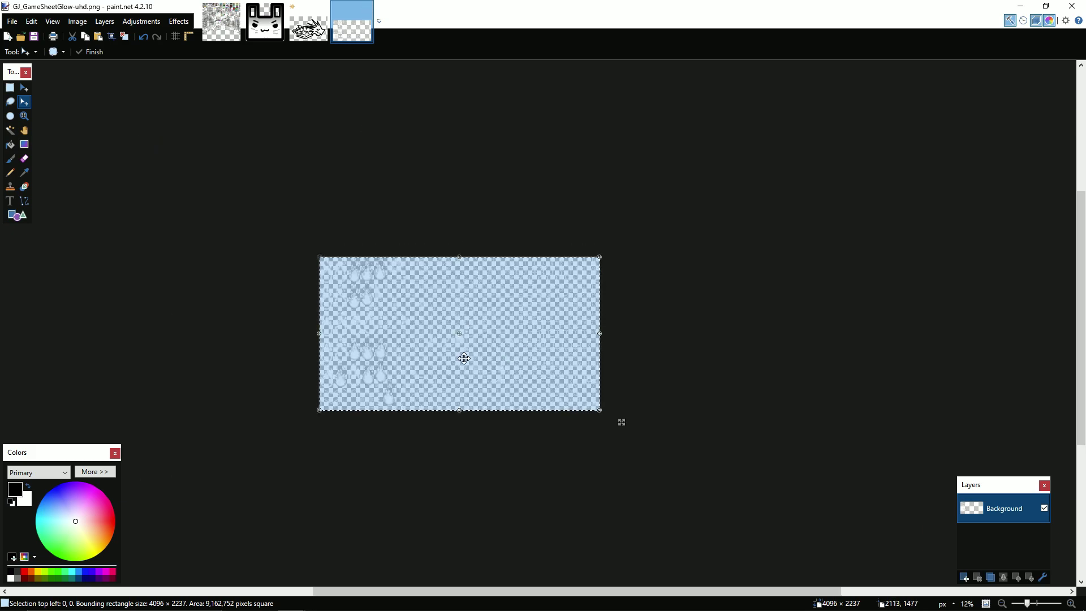
# Step: Paste into GJ_GameSheetGlow-uhd.png, expanding its canvas to 5096 × 2237
pyautogui.hotkey('ctrl', 'v')
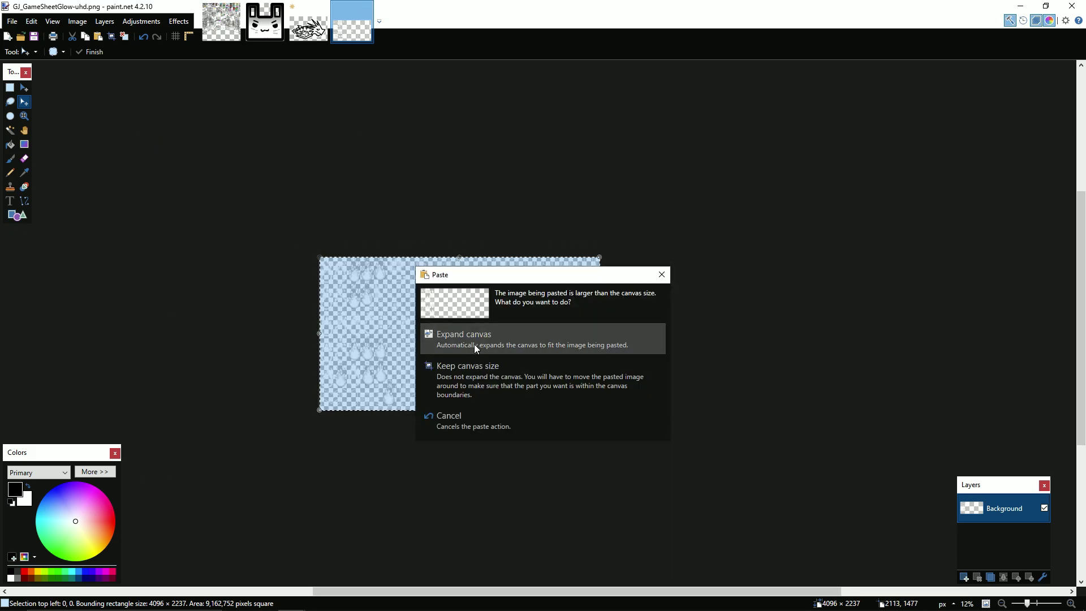
pyautogui.click(474, 344)
pyautogui.scroll(7, 625, 347)
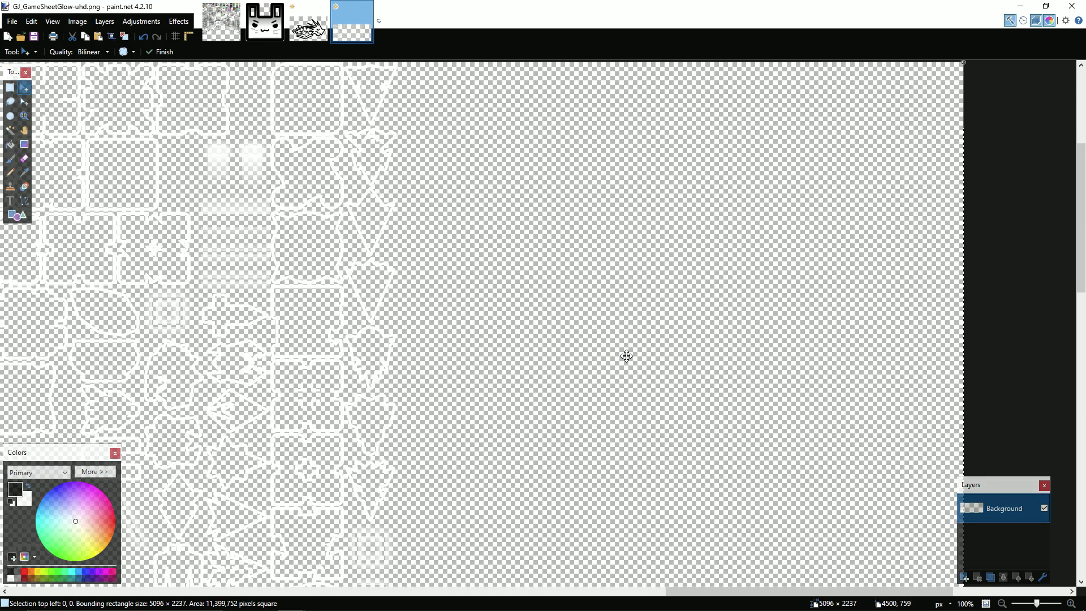
pyautogui.scroll(2, 579, 365)
pyautogui.scroll(-4, 577, 367)
pyautogui.scroll(1, 475, 432)
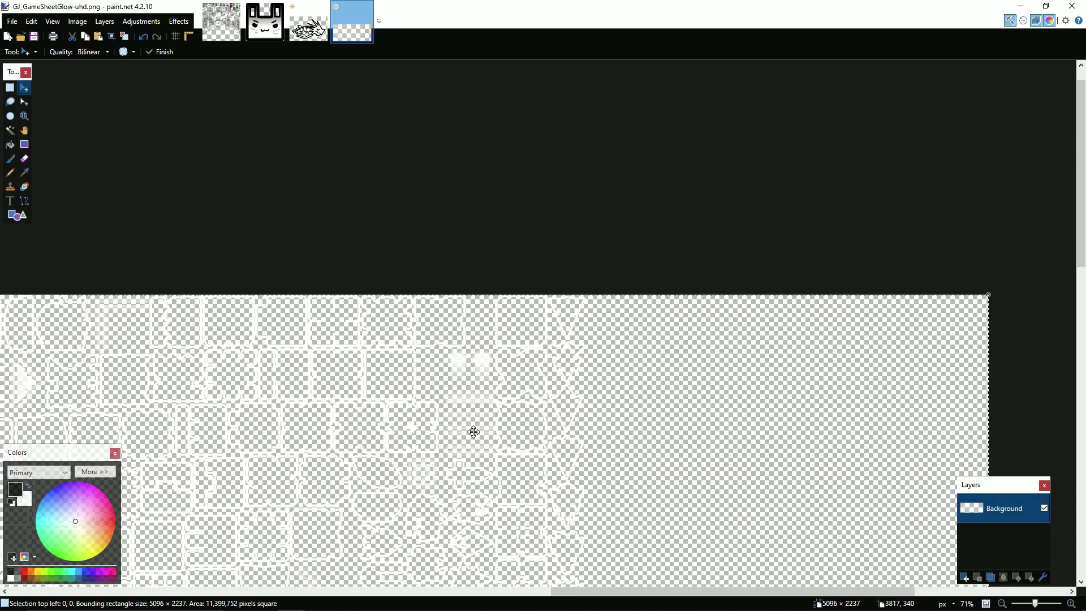
pyautogui.scroll(-1, 473, 432)
pyautogui.scroll(2, 371, 305)
# Step: Select and copy the entire 200 × 130 dragon ship image
pyautogui.hotkey('ctrl', 'shift', 'Tab')
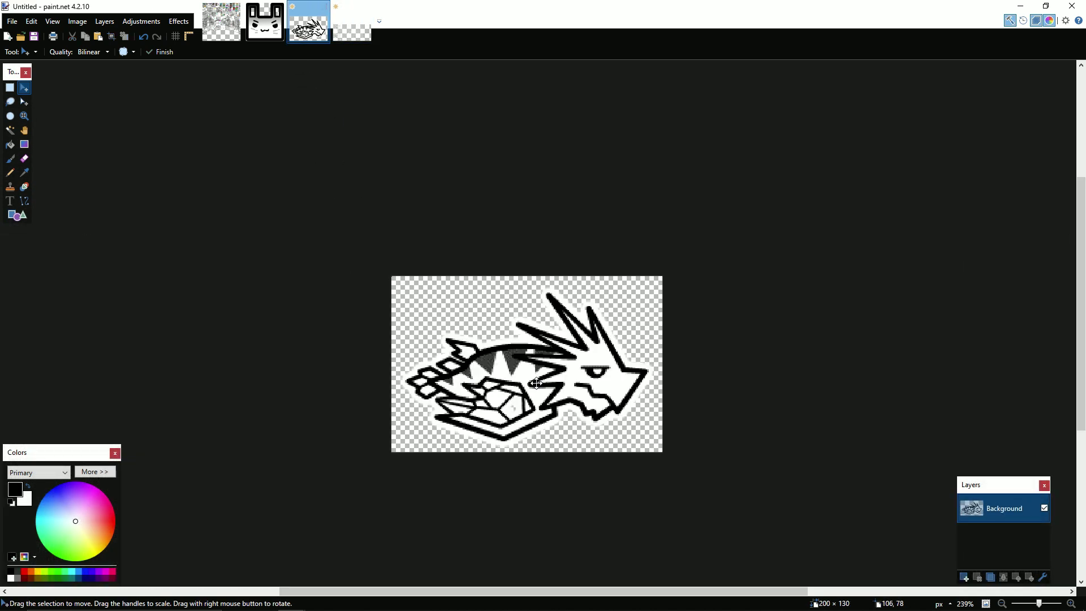
pyautogui.scroll(2, 175, 213)
pyautogui.click(9, 87)
pyautogui.scroll(-3, 287, 263)
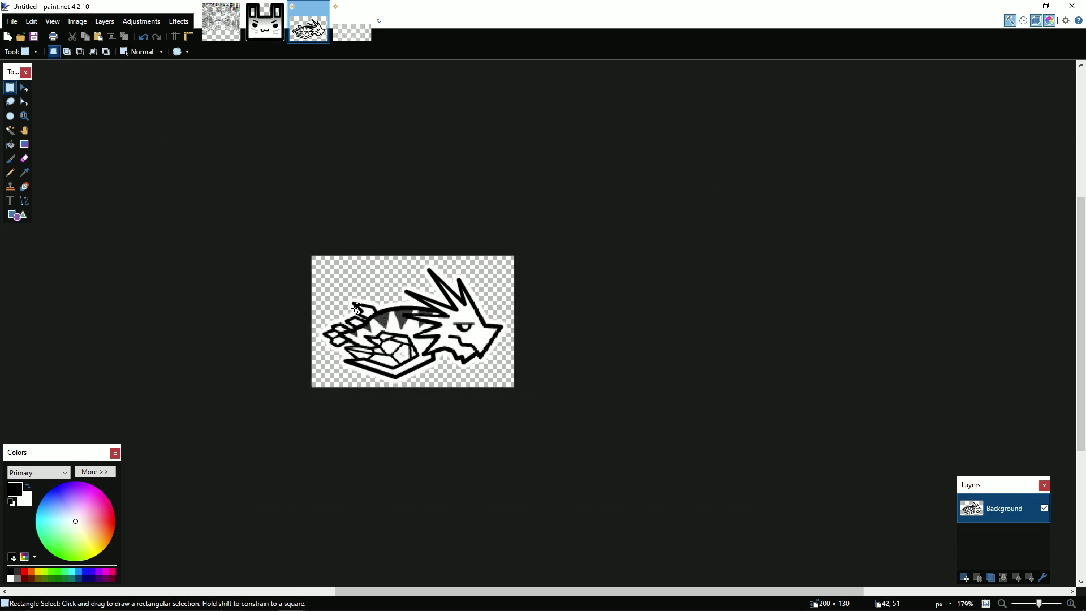
pyautogui.scroll(3, 287, 263)
pyautogui.moveTo(227, 160); pyautogui.dragTo(761, 503)
pyautogui.hotkey('ctrl', 'c')
# Step: Paste the dragon into the glow sheet and move it to 4115, 23
pyautogui.click(351, 41)
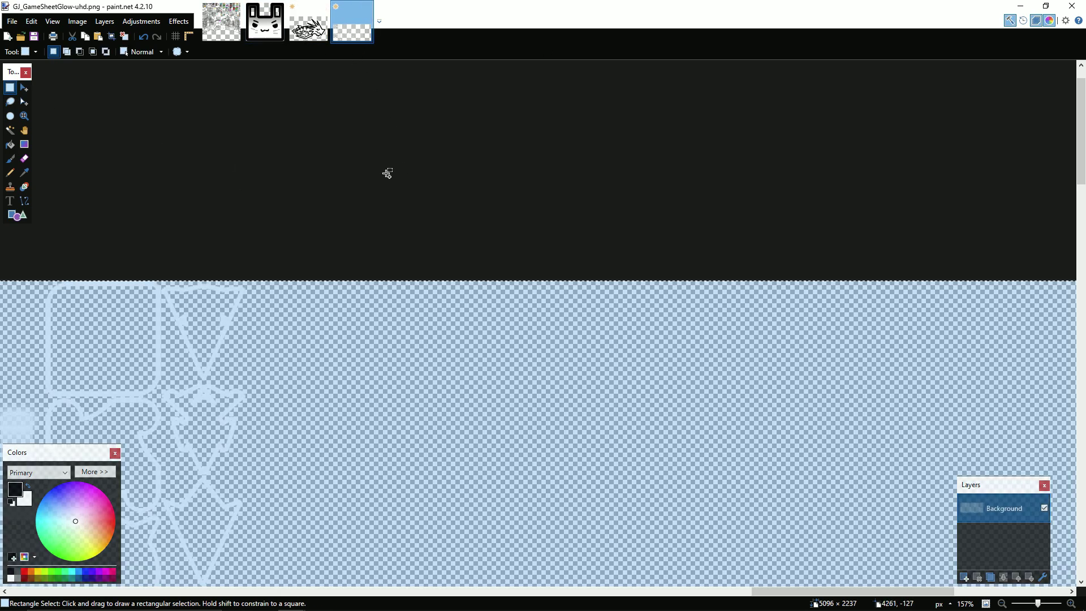
pyautogui.hotkey('ctrl', 'v')
pyautogui.moveTo(121, 356); pyautogui.dragTo(382, 377)
pyautogui.scroll(4, 287, 333)
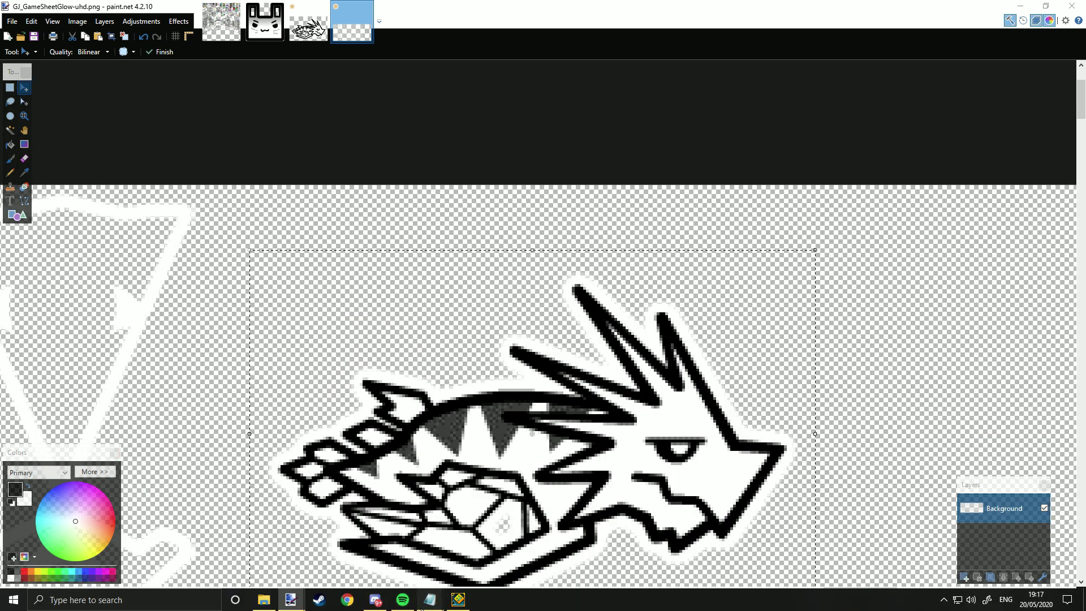
# Step: Review the glow sheet plist in Notepad, then close it
pyautogui.moveTo(430, 600)
pyautogui.click(456, 546)
pyautogui.scroll(2, 869, 405)
pyautogui.scroll(6, 869, 405)
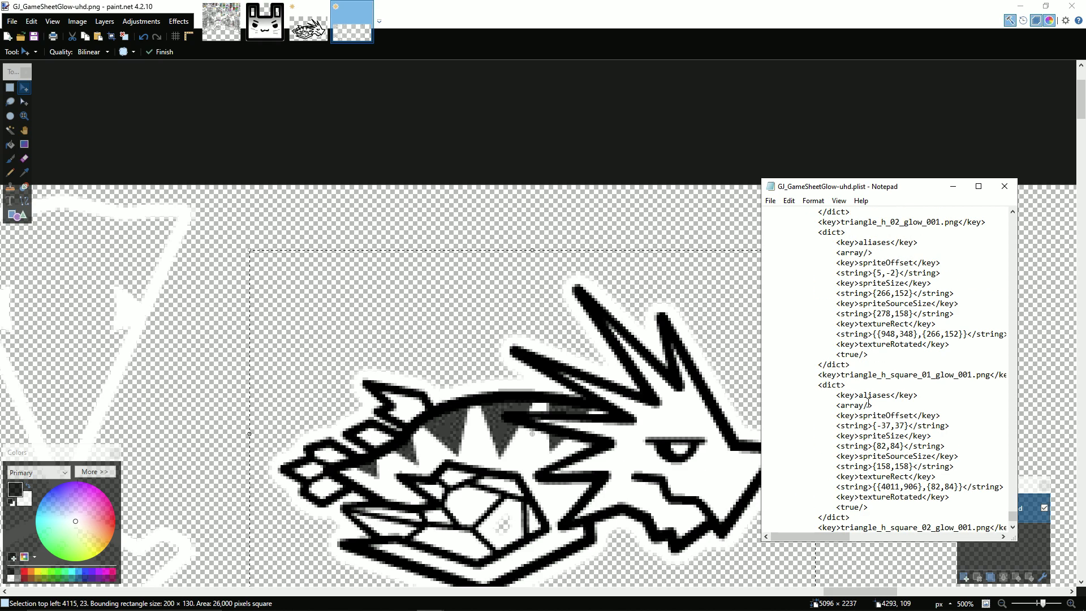
pyautogui.scroll(20, 869, 405)
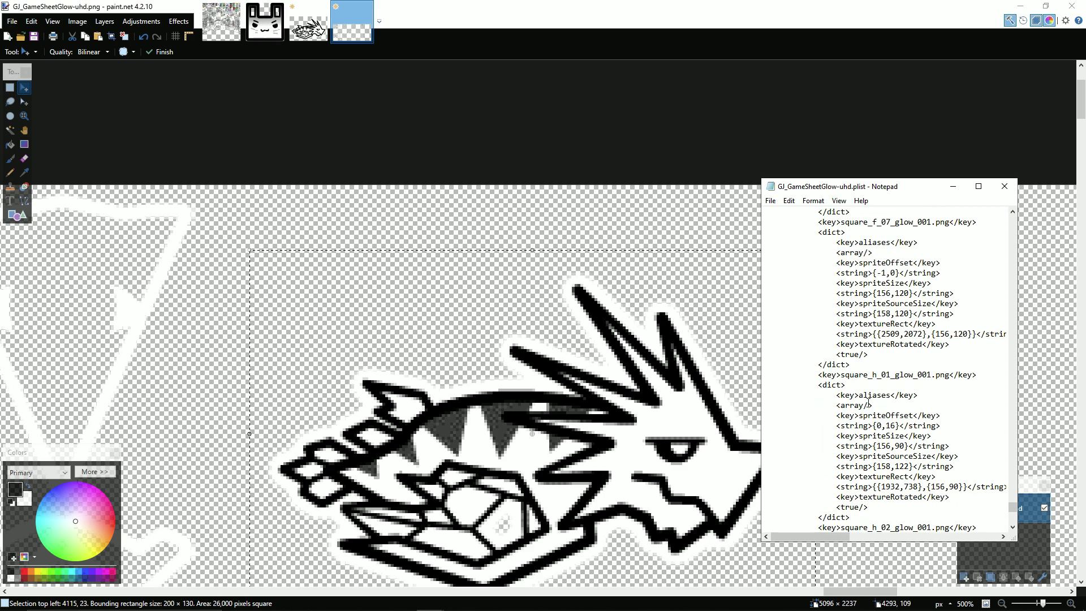
pyautogui.scroll(20, 869, 403)
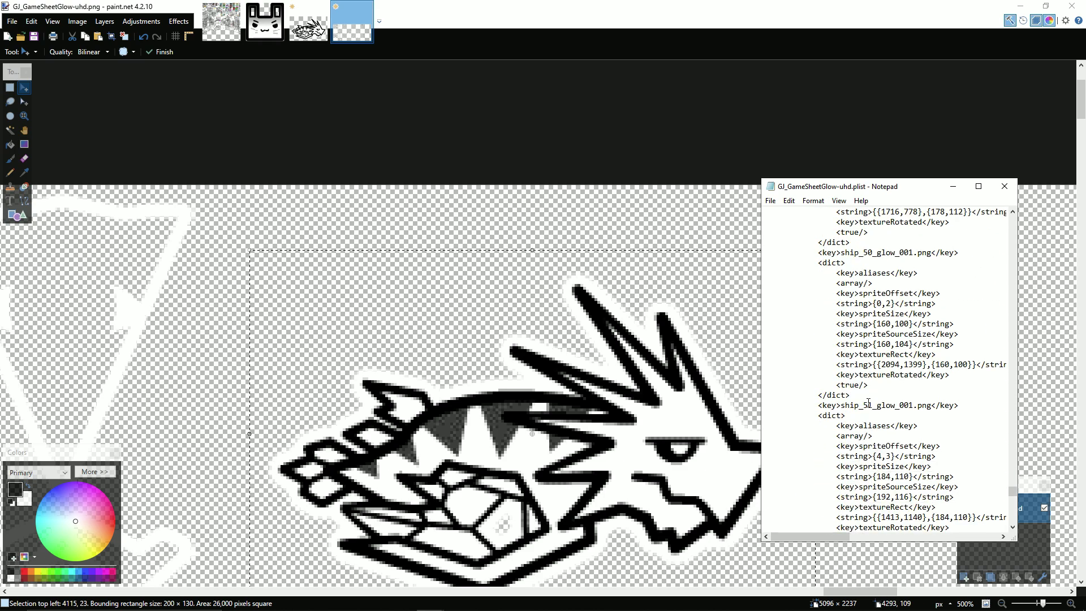
pyautogui.scroll(2, 864, 407)
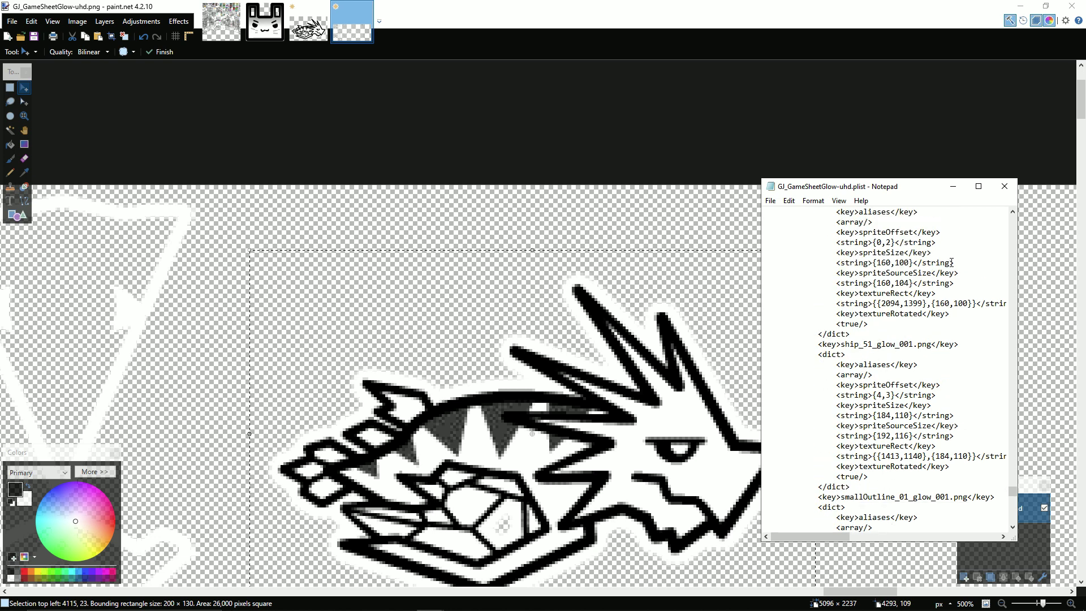
pyautogui.click(1005, 189)
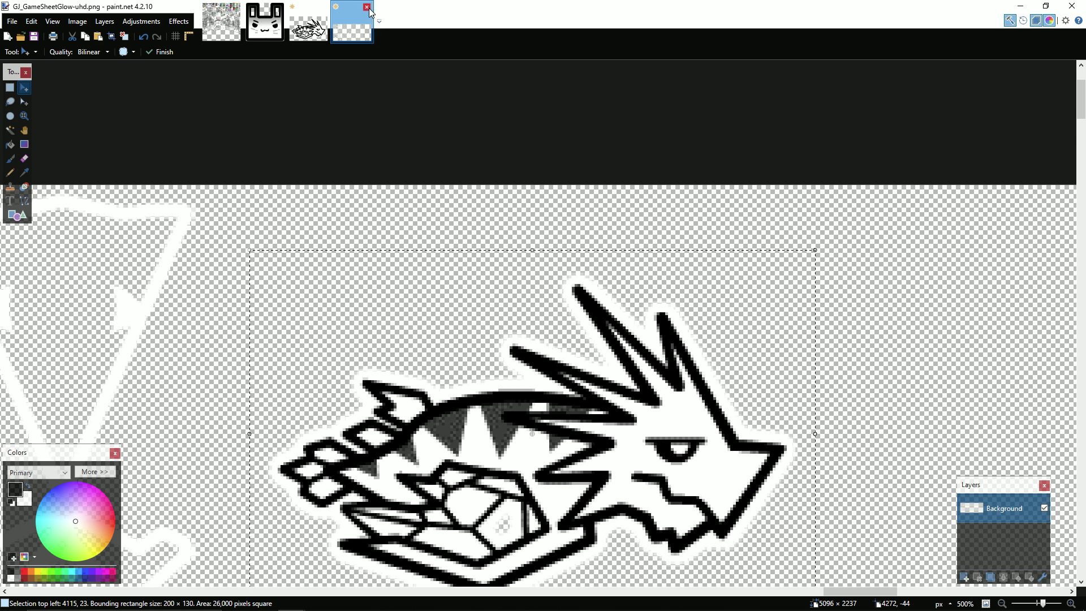
# Step: Close the glow sheet and dragon ship images in paint.net without saving
pyautogui.click(367, 7)
pyautogui.click(538, 359)
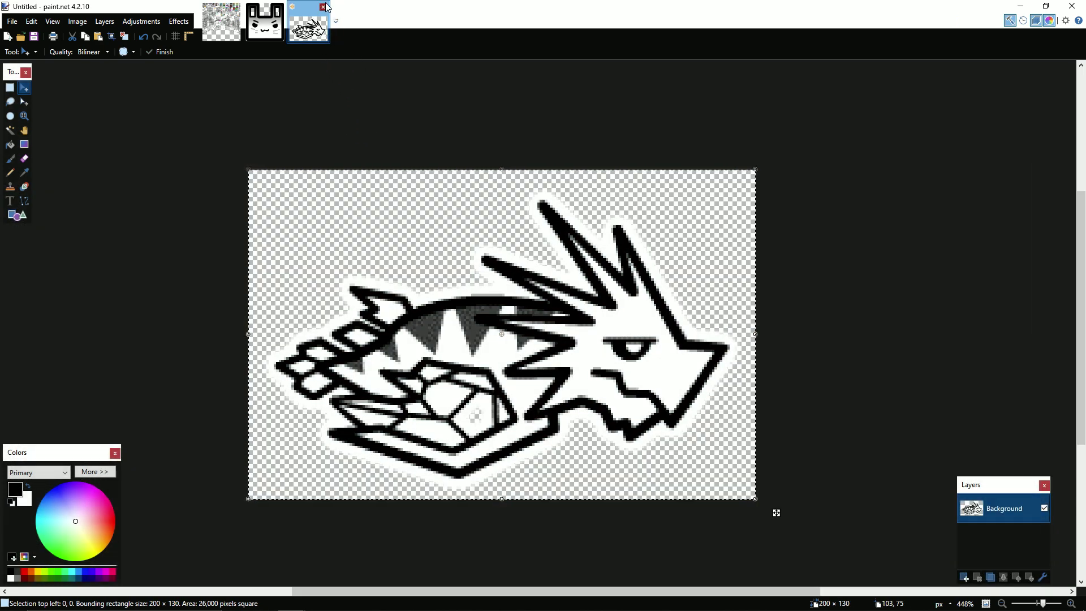
pyautogui.click(323, 7)
pyautogui.click(496, 359)
# Step: Delete GJ_GameSheetGlow-uhd.png/.plist and GJ_GameSheet02-uhd.png/.plist from the Geometry Dash folder
pyautogui.click(265, 600)
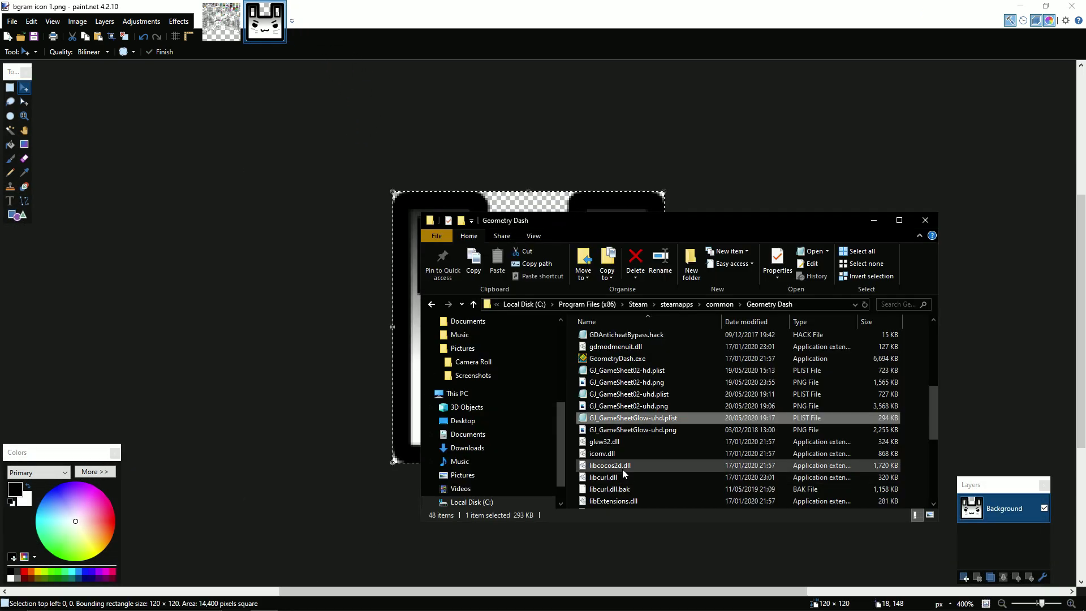
pyautogui.click(625, 429)
pyautogui.press('Delete')
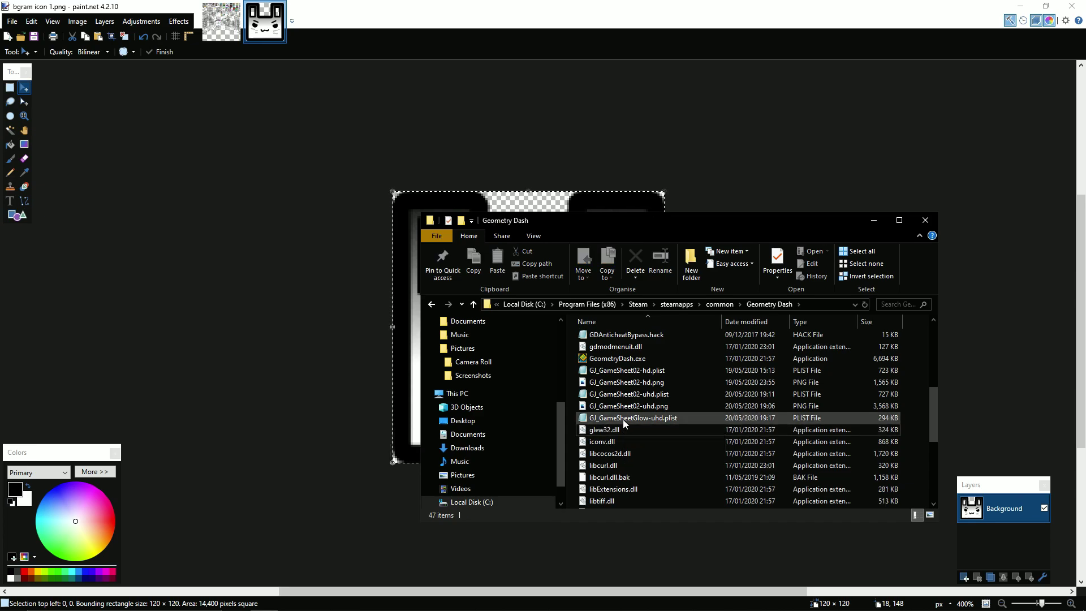
pyautogui.click(624, 420)
pyautogui.press('Delete')
pyautogui.click(623, 408)
pyautogui.press('Delete')
pyautogui.click(623, 396)
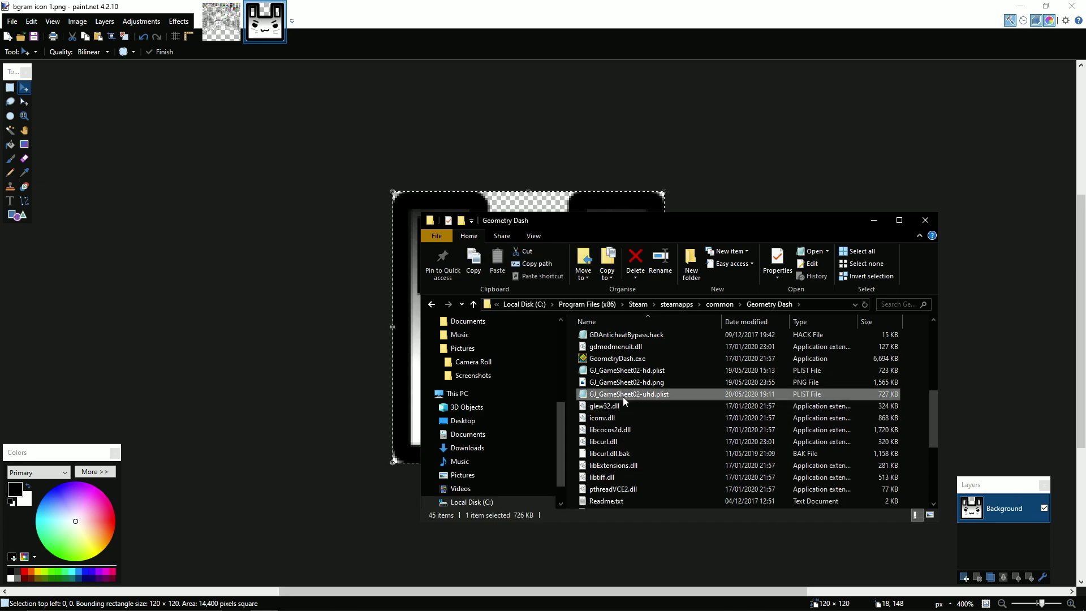
pyautogui.press('Delete')
pyautogui.click(623, 396)
pyautogui.click(874, 220)
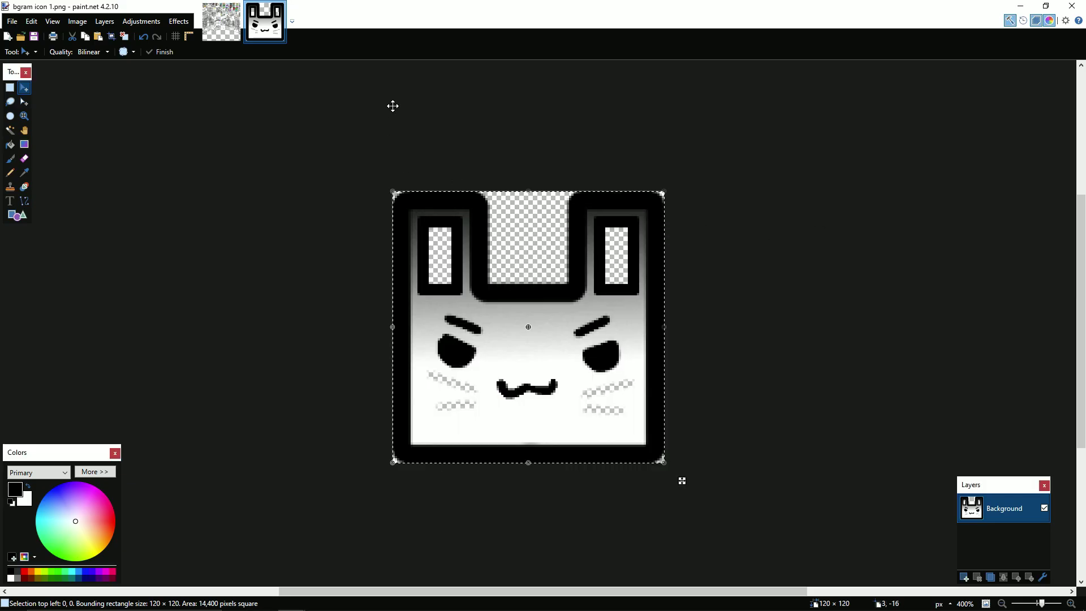
# Step: Close the GJ_GameSheet02-uhd.png image and the other remaining paint.net images
pyautogui.click(217, 35)
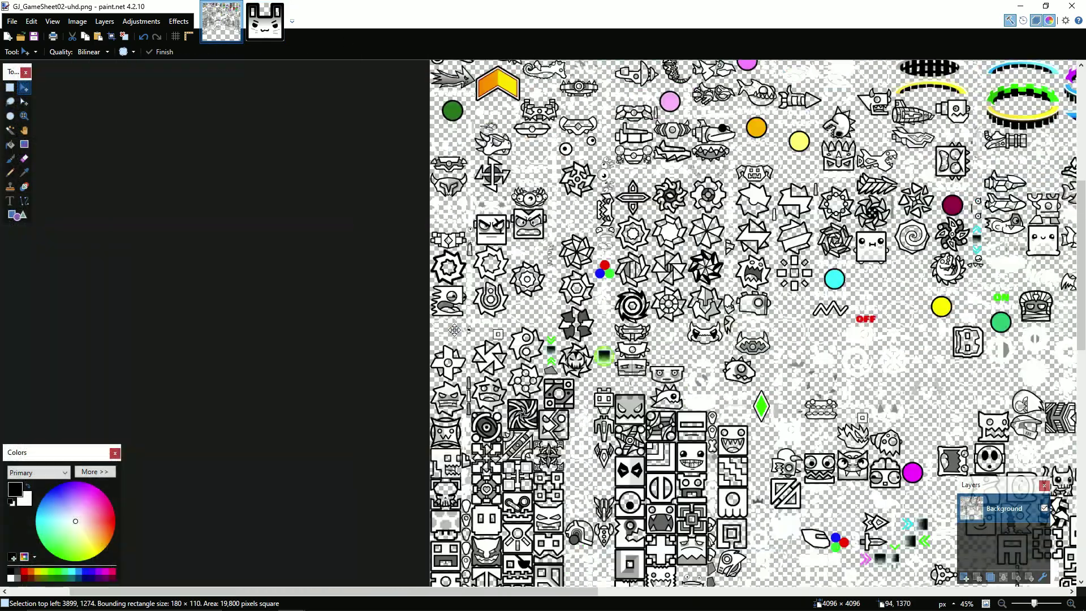
pyautogui.scroll(2, 483, 535)
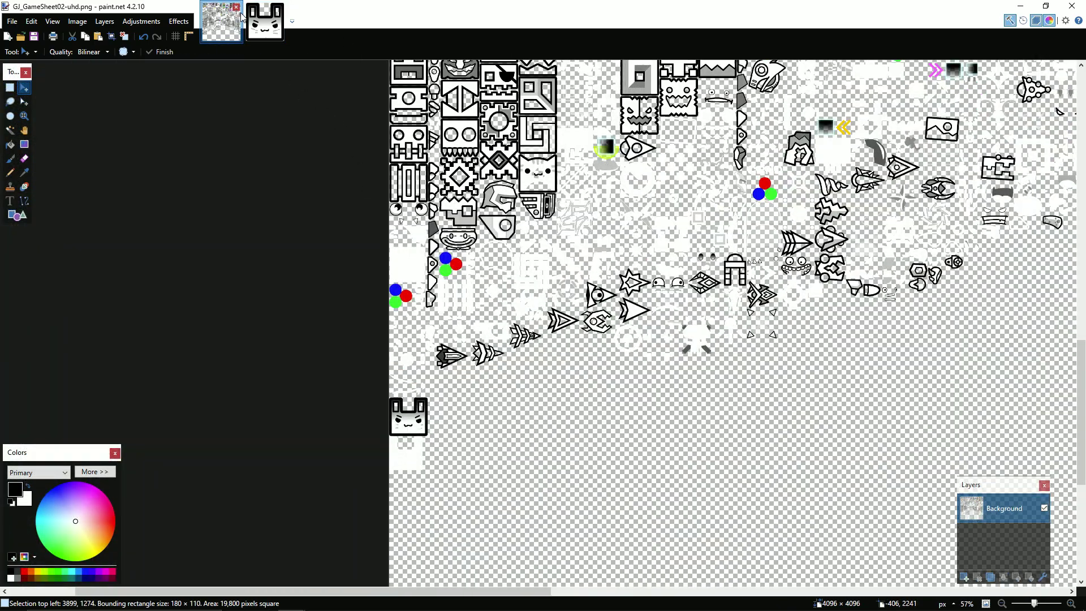
pyautogui.click(236, 7)
pyautogui.hotkey('ctrl', 'w')
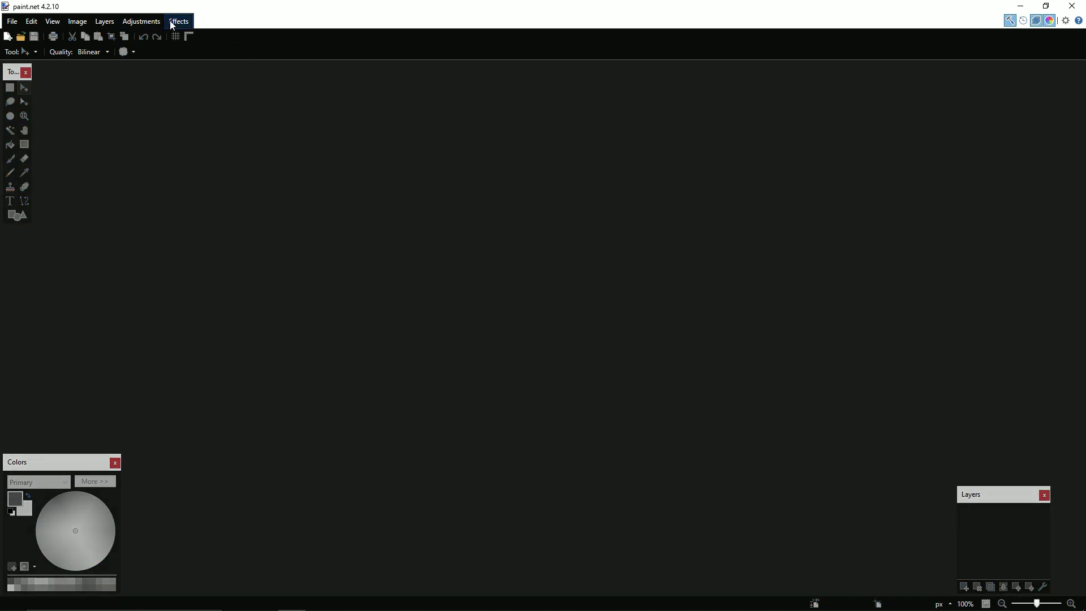
pyautogui.click(177, 21)
# Step: Minimise paint.net and quit Geometry Dash with Alt+F4
pyautogui.click(1021, 6)
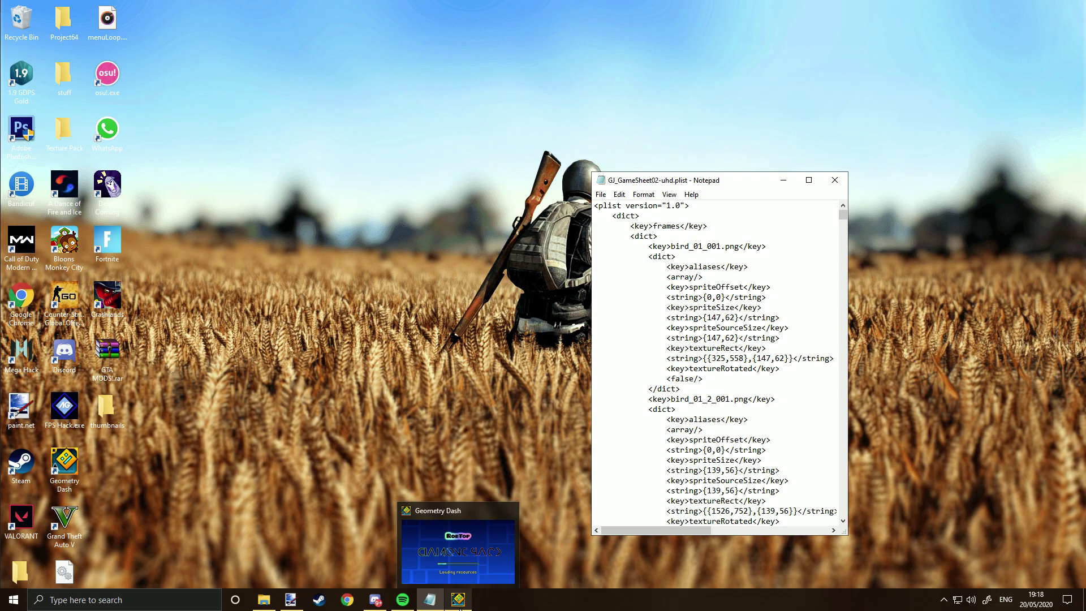
pyautogui.click(458, 600)
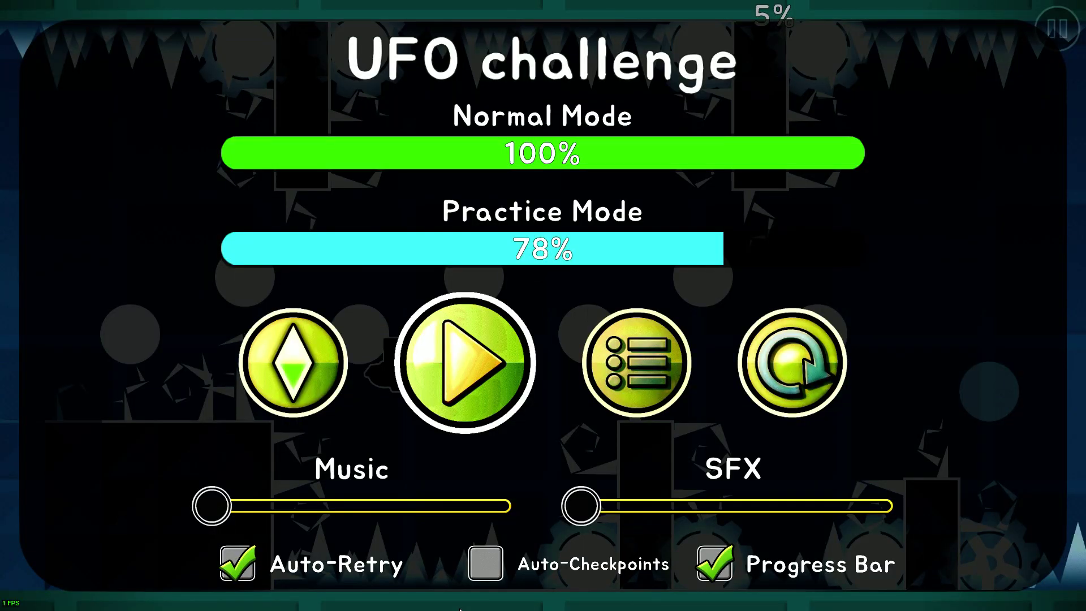
pyautogui.hotkey('alt', 'F4')
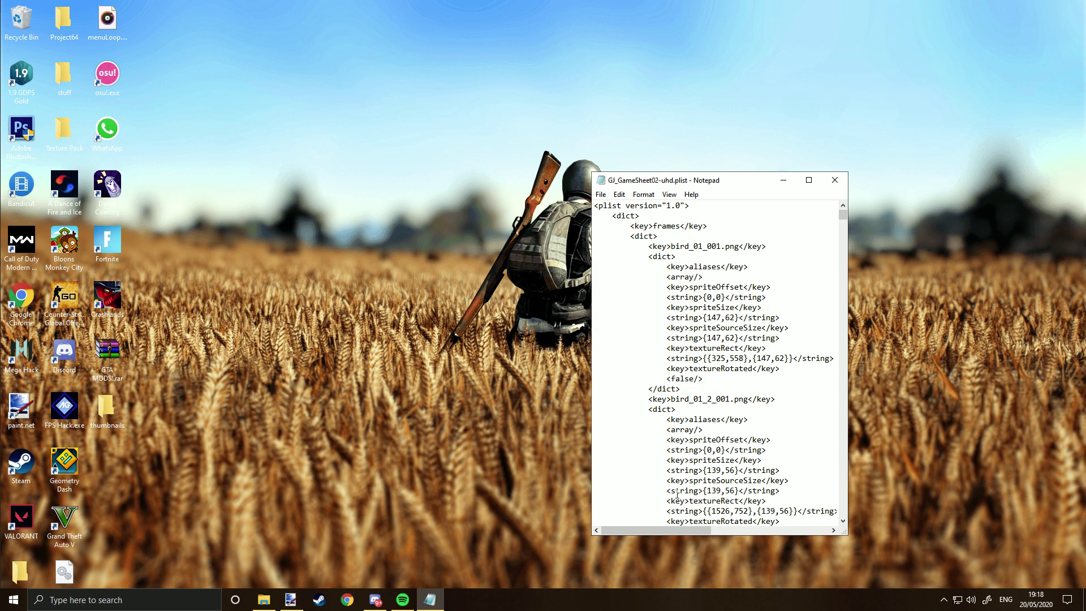
# Step: Close the remaining Notepad plist window and open the GeForce recording overlay
pyautogui.click(829, 184)
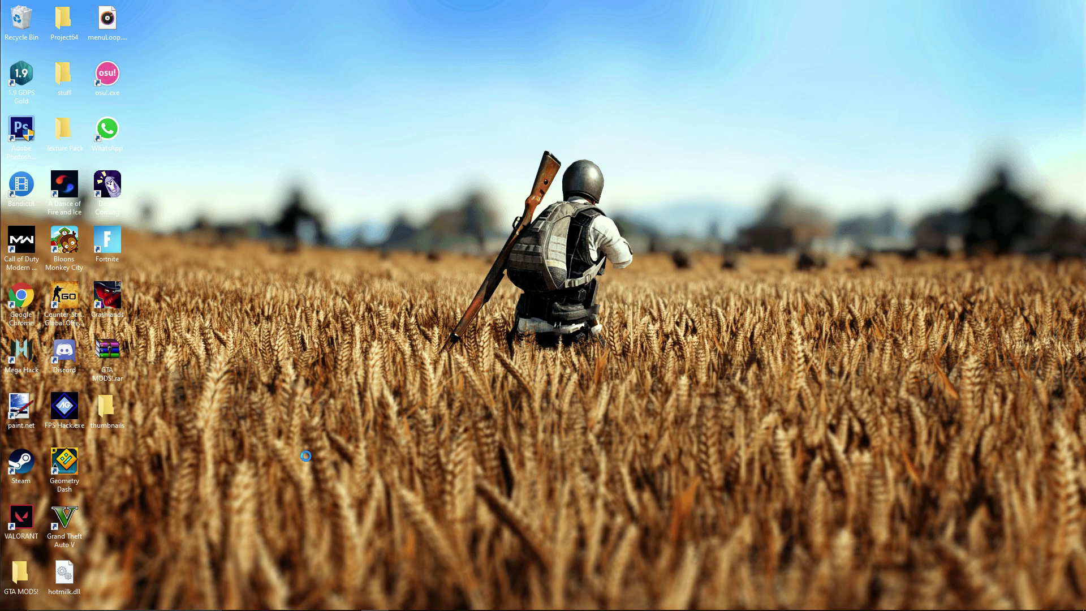
pyautogui.hotkey('alt', 'z')
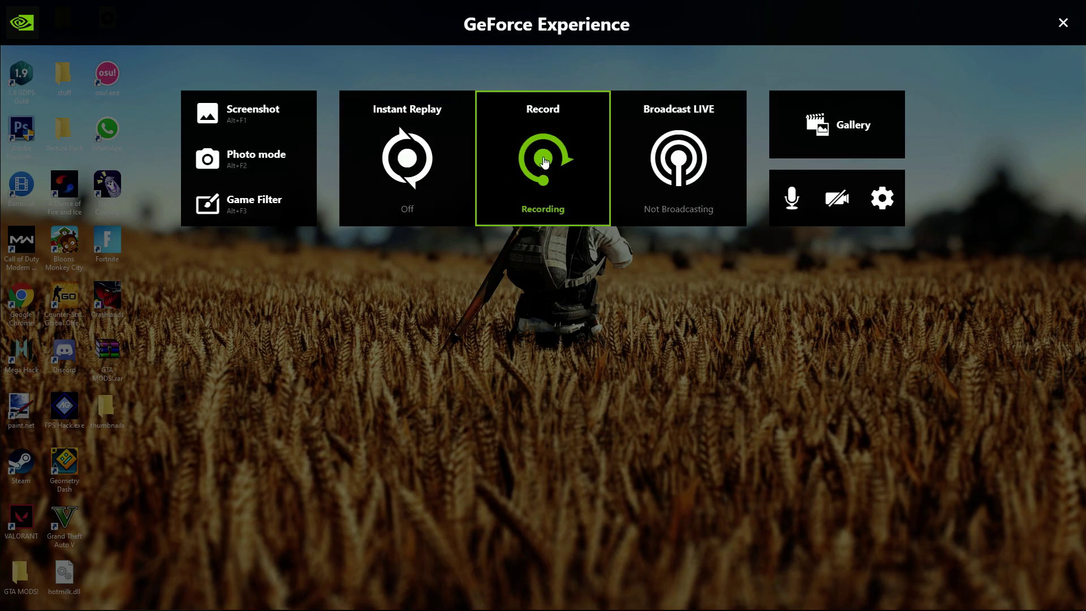